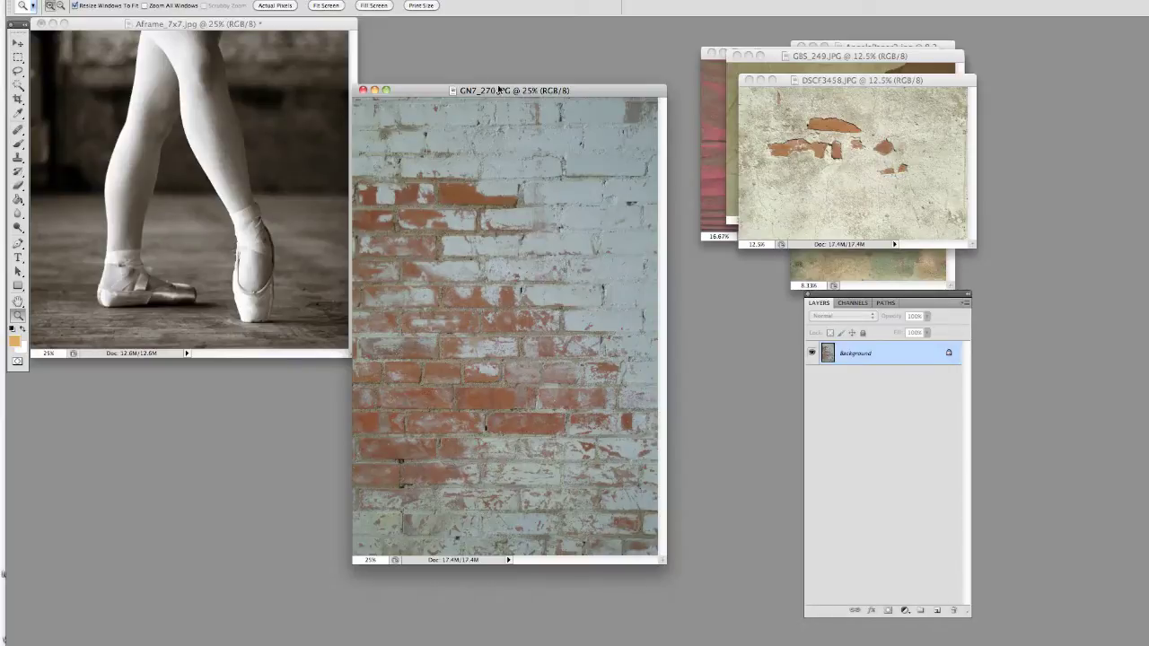
Shift the GN7_270 brick-wall image left, then zoom DSCF3458 in twice and move it left
{"action": "left_click_drag", "start_coordinate": [521, 92], "coordinate": [458, 124]}
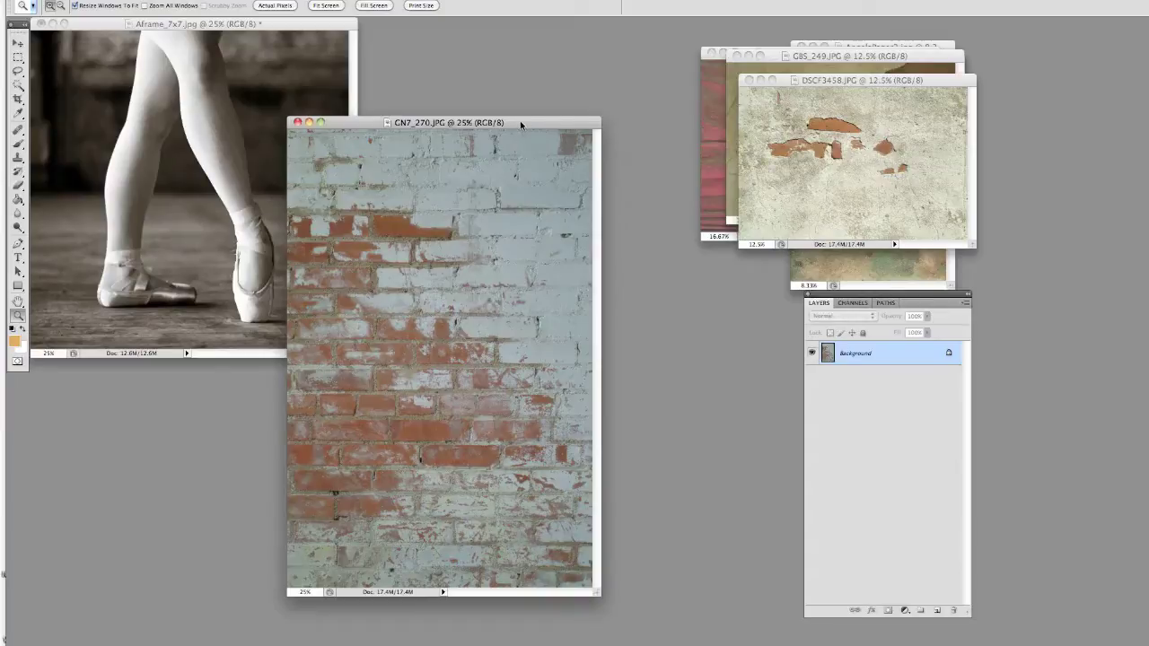
{"action": "left_click_drag", "start_coordinate": [528, 125], "coordinate": [414, 153]}
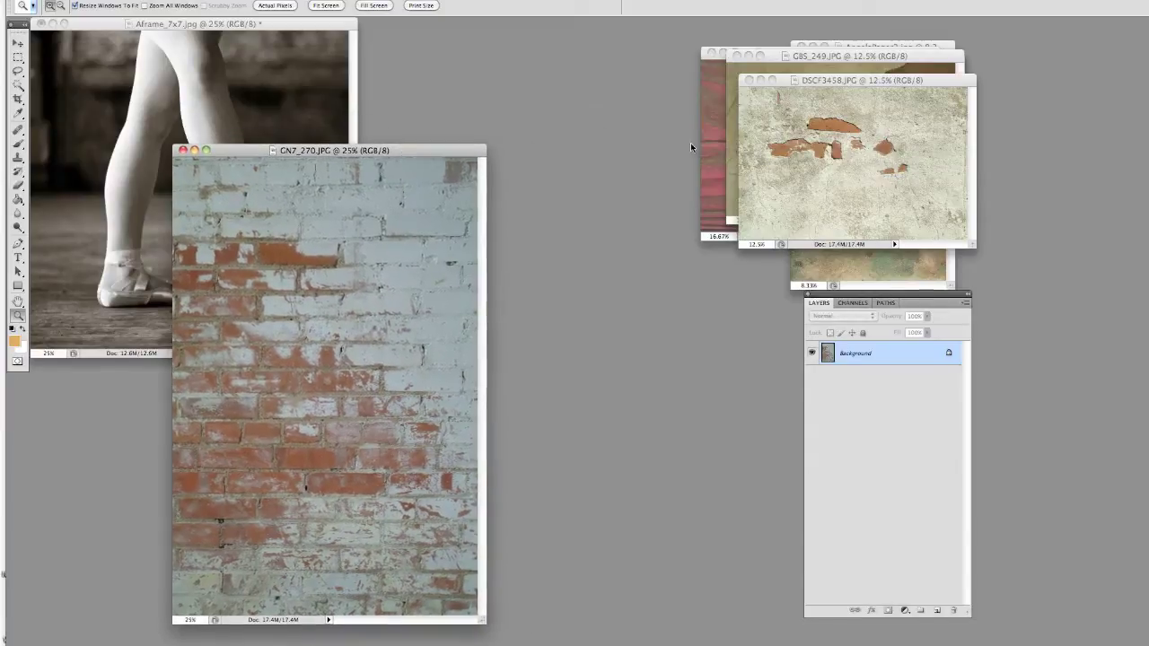
{"action": "left_click", "coordinate": [831, 167]}
{"action": "left_click", "coordinate": [831, 167]}
{"action": "left_click_drag", "start_coordinate": [859, 75], "coordinate": [260, 198]}
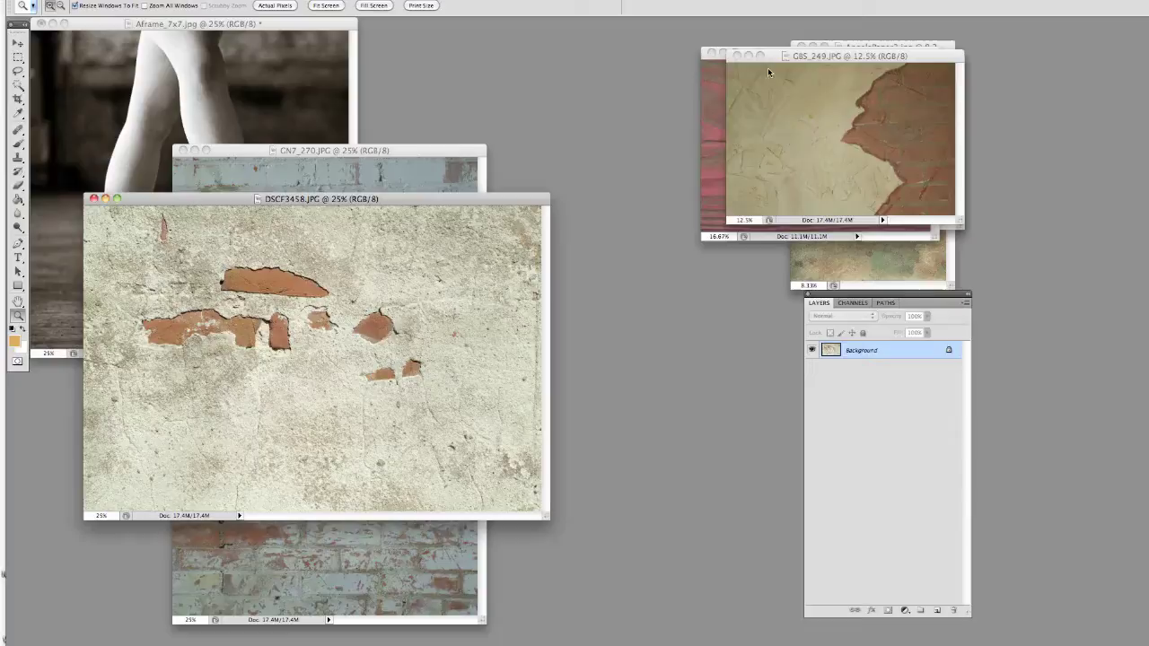
Restore CBS_249 from the Dock, centre it and zoom it to 33.3%
{"action": "left_click", "coordinate": [748, 56]}
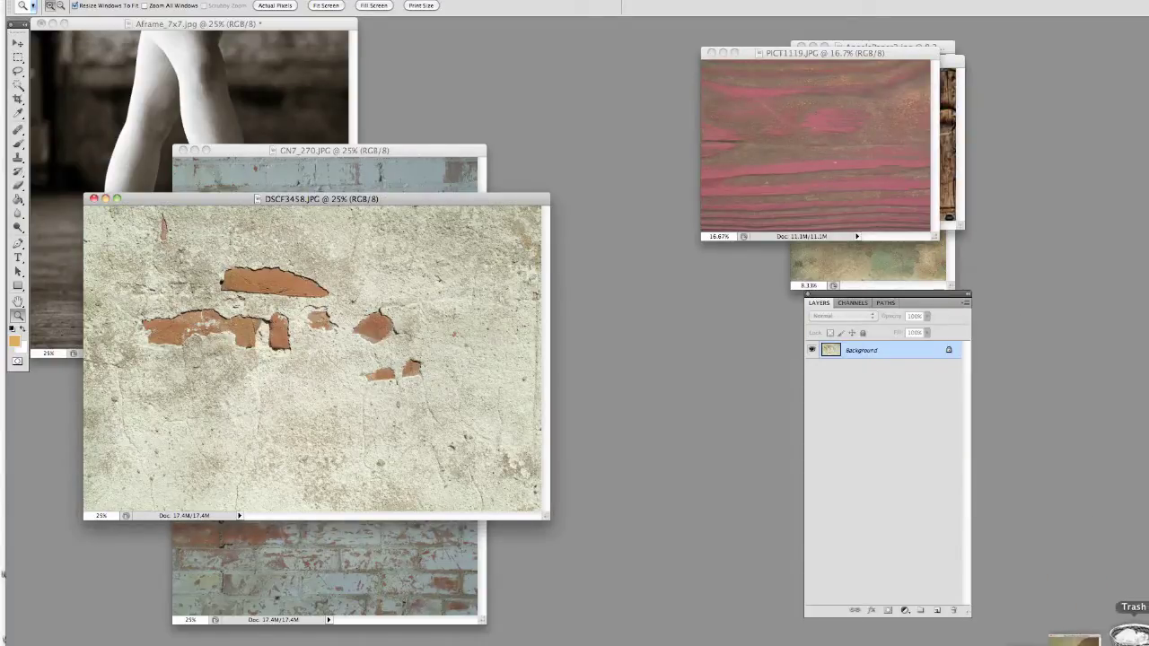
{"action": "left_click", "coordinate": [1088, 638]}
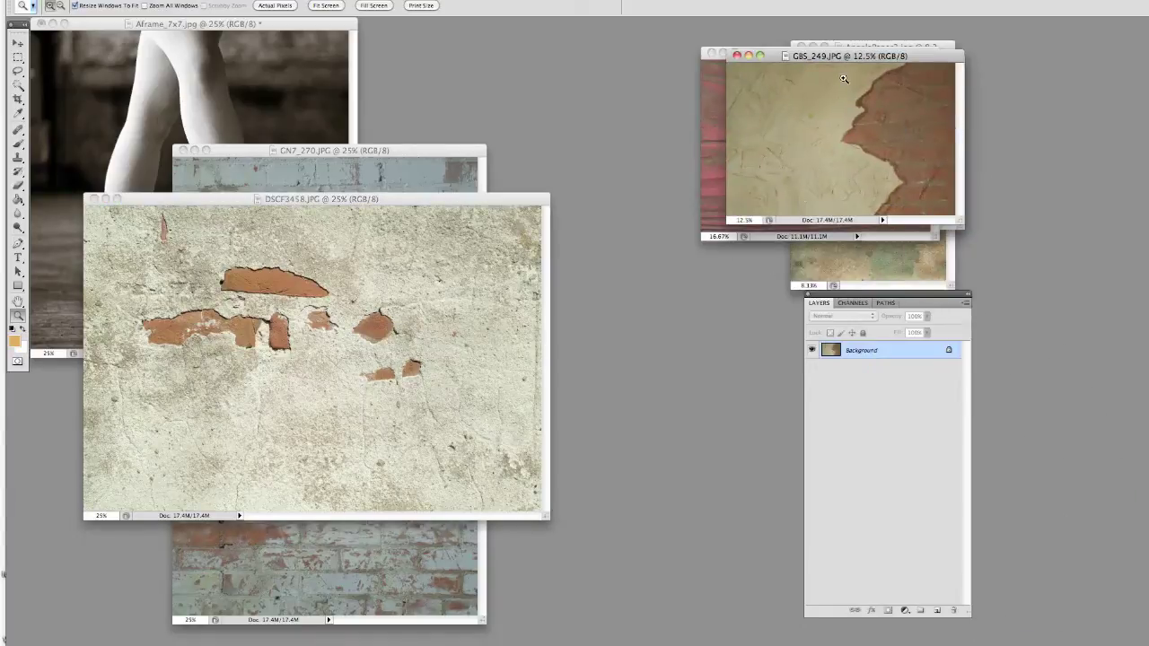
{"action": "left_click_drag", "start_coordinate": [808, 52], "coordinate": [312, 256]}
{"action": "left_click", "coordinate": [331, 333]}
{"action": "left_click", "coordinate": [331, 333]}
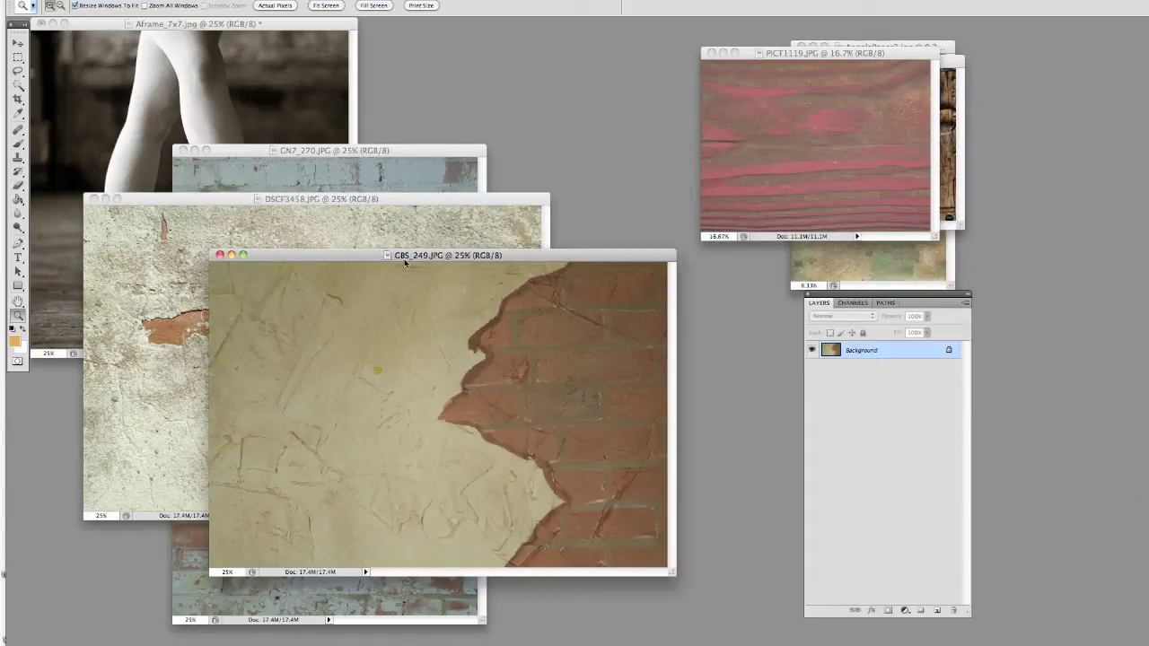
{"action": "left_click", "coordinate": [377, 312]}
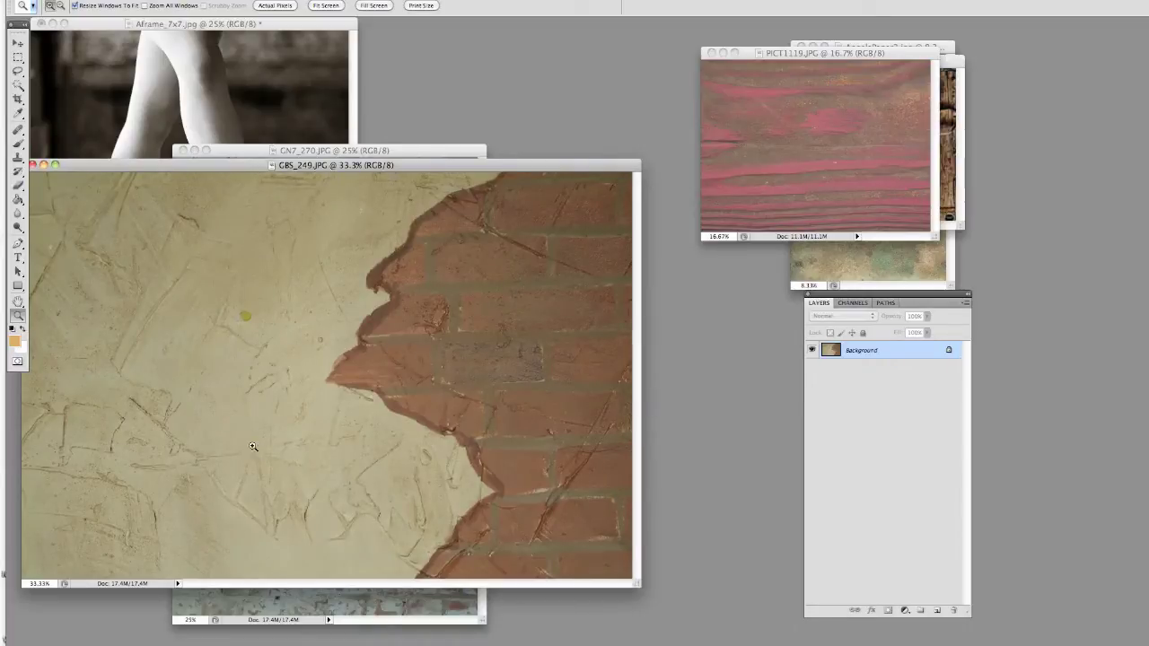
Nudge CBS_249 down, then zoom PICT1119 pink wood to 33.3% and place it over it
{"action": "left_click_drag", "start_coordinate": [252, 163], "coordinate": [329, 180]}
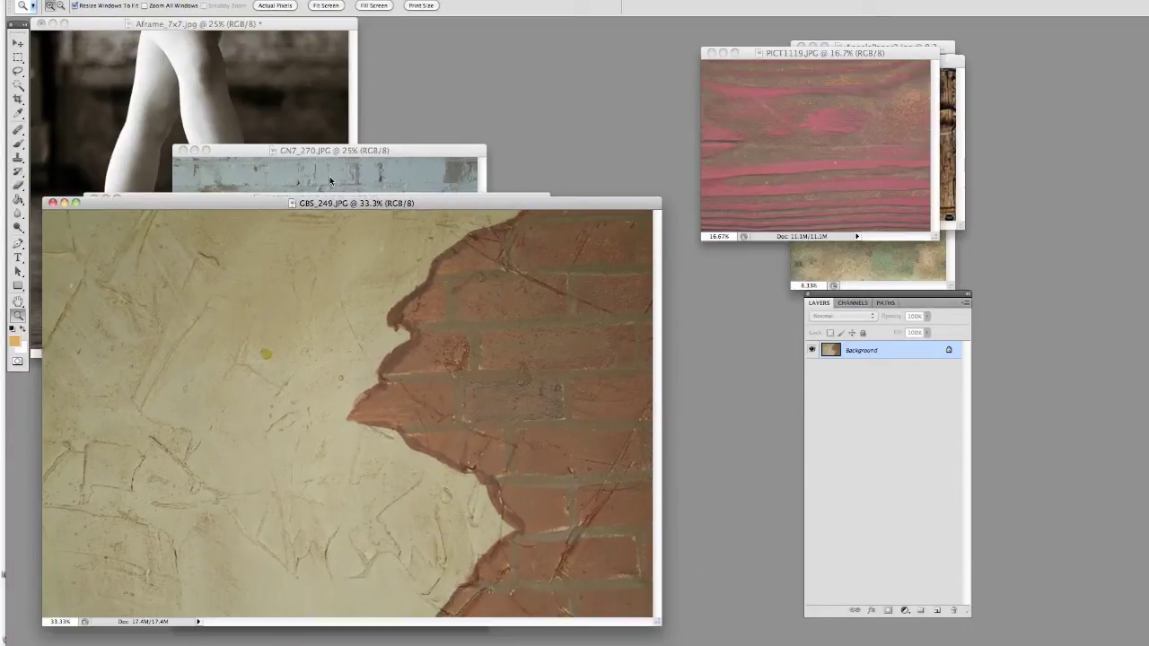
{"action": "left_click", "coordinate": [773, 161]}
{"action": "left_click_drag", "start_coordinate": [827, 57], "coordinate": [222, 231]}
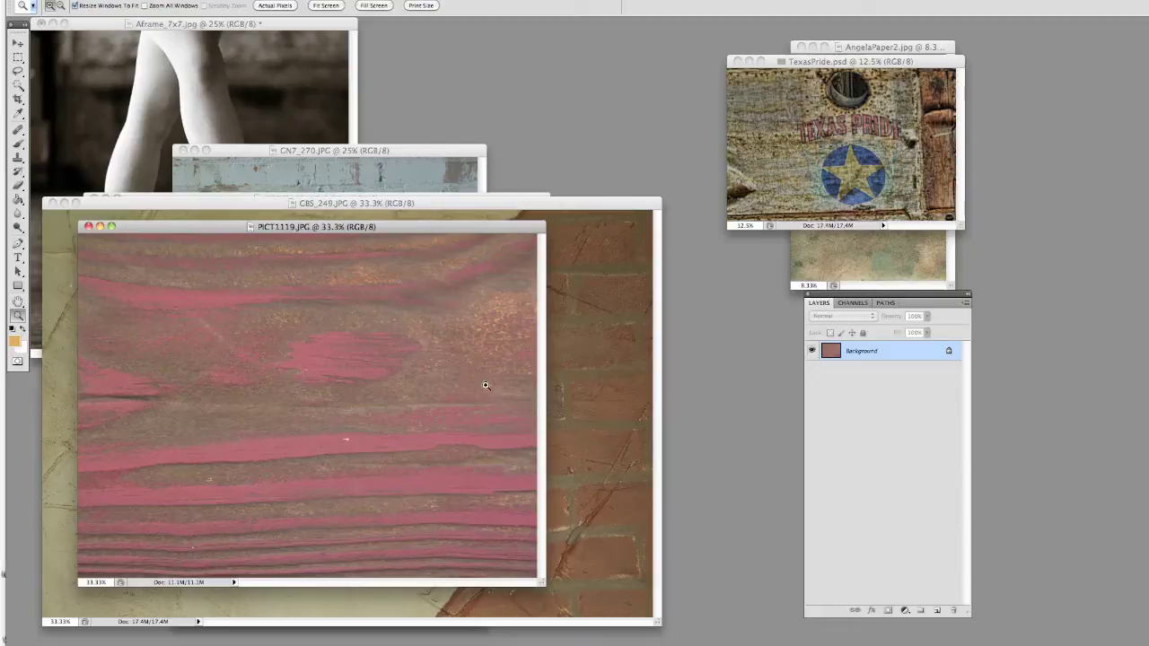
Bring TexasPride.psd forward, centre it, zoom it to 16.7% and shift it down-left
{"action": "left_click", "coordinate": [789, 65]}
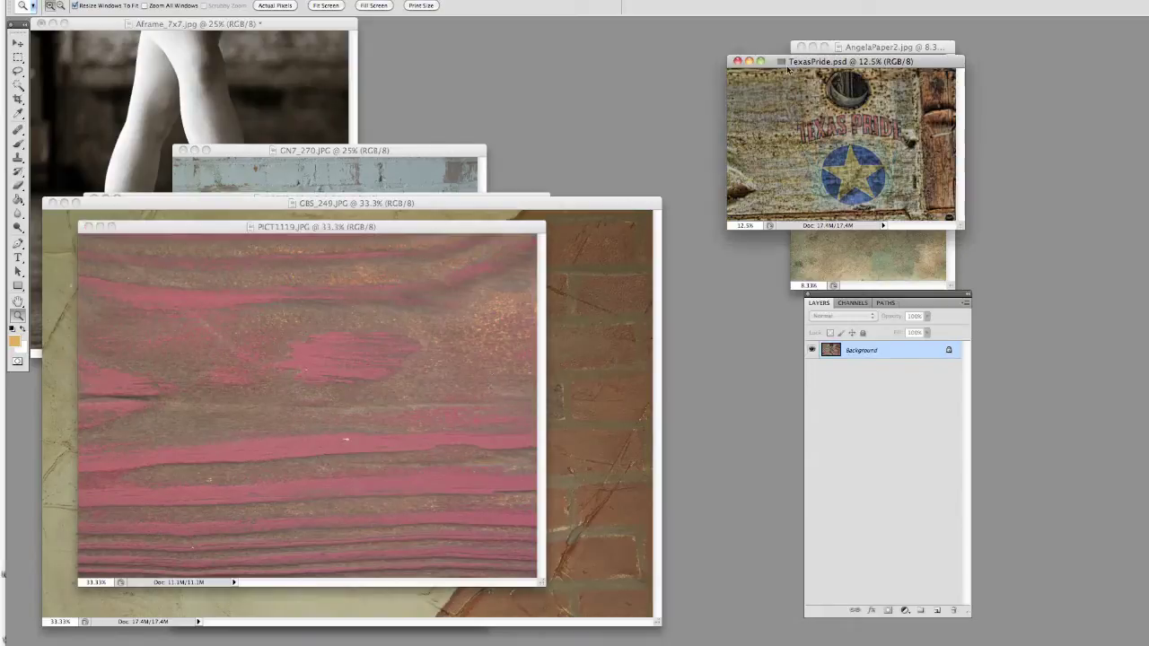
{"action": "left_click_drag", "start_coordinate": [790, 65], "coordinate": [309, 253]}
{"action": "left_click", "coordinate": [356, 331]}
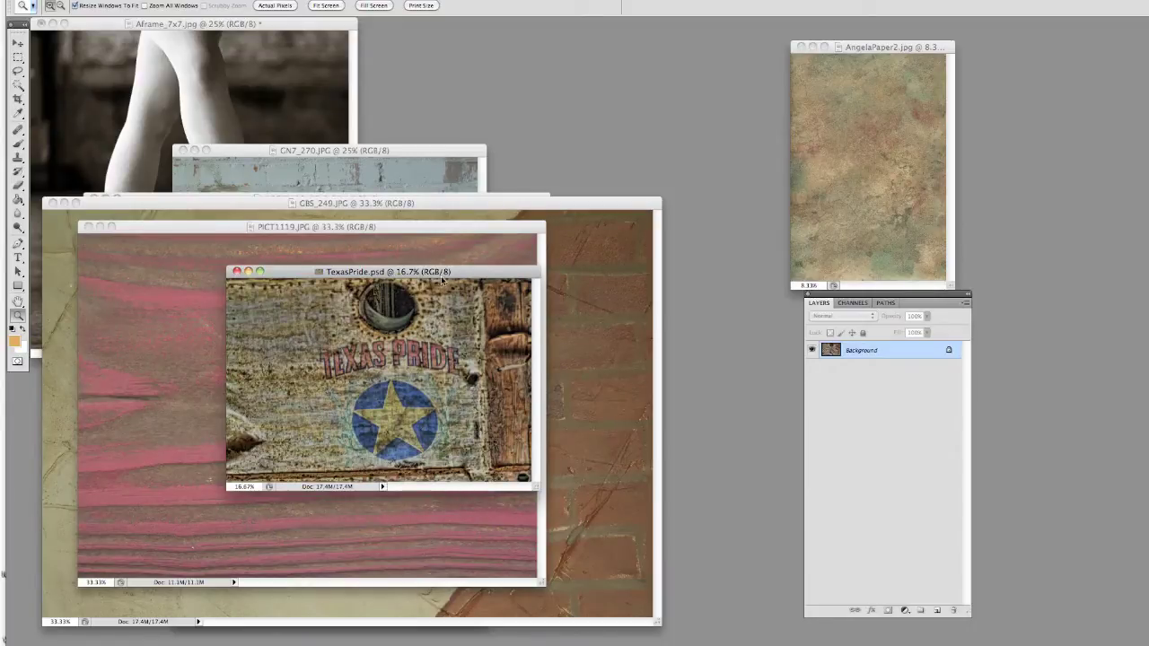
{"action": "left_click_drag", "start_coordinate": [441, 278], "coordinate": [357, 321]}
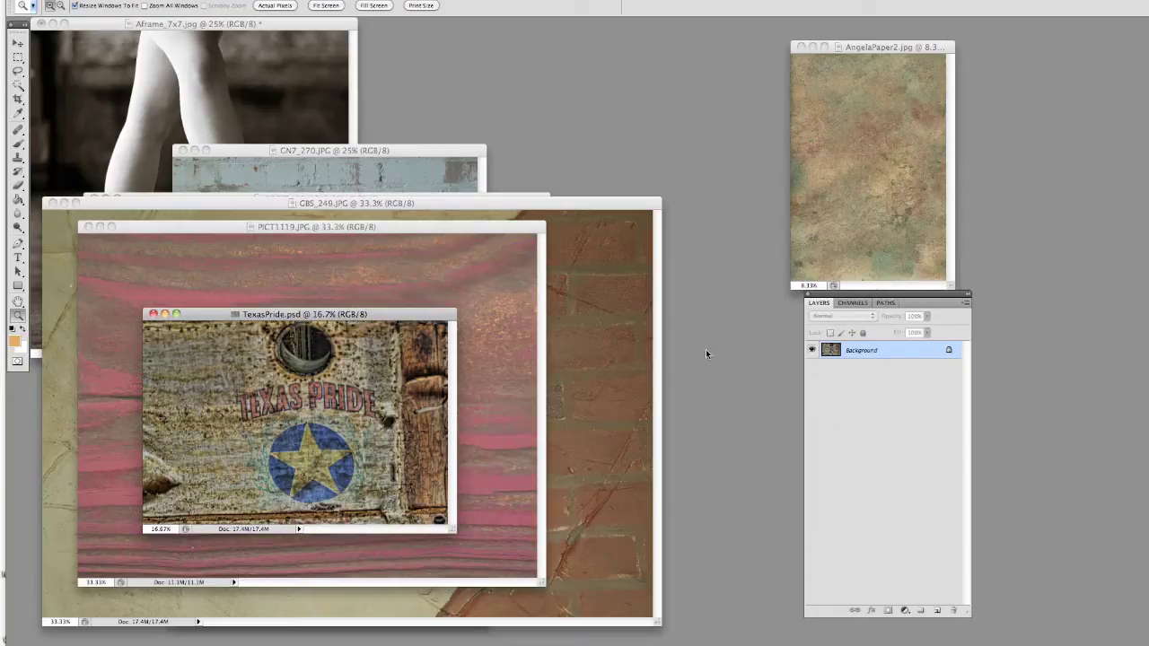
Centre AngelaPaper2.jpg, zoom it in twice, and nudge it up and right
{"action": "left_click", "coordinate": [882, 48]}
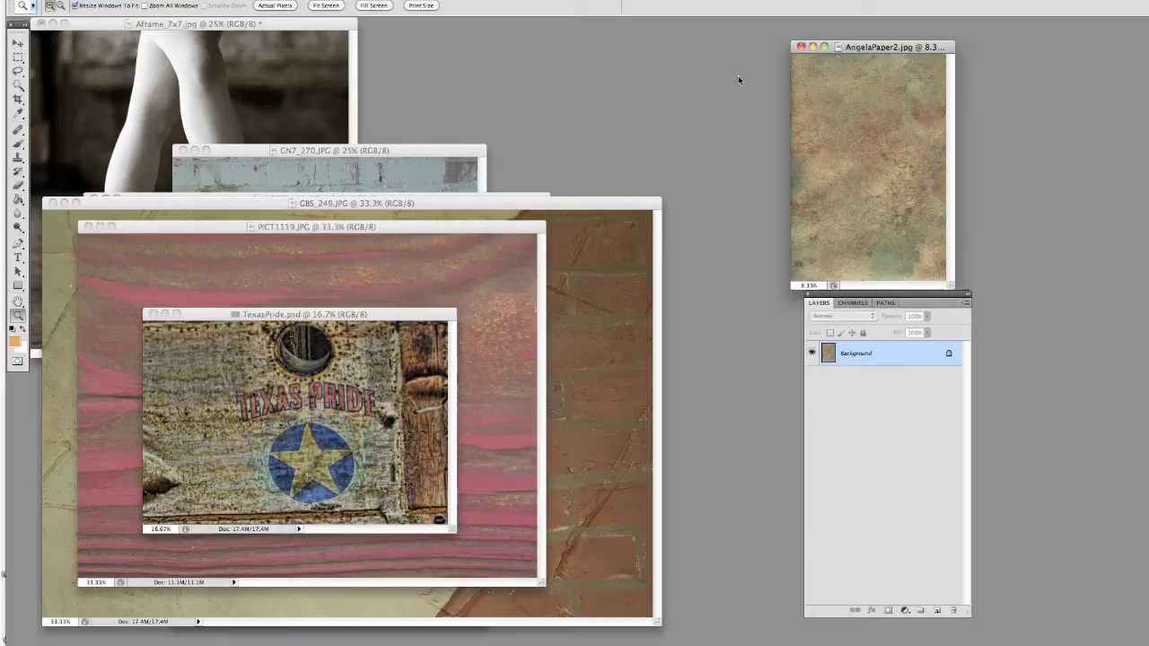
{"action": "left_click_drag", "start_coordinate": [887, 50], "coordinate": [434, 247]}
{"action": "left_click", "coordinate": [416, 377]}
{"action": "left_click", "coordinate": [415, 382]}
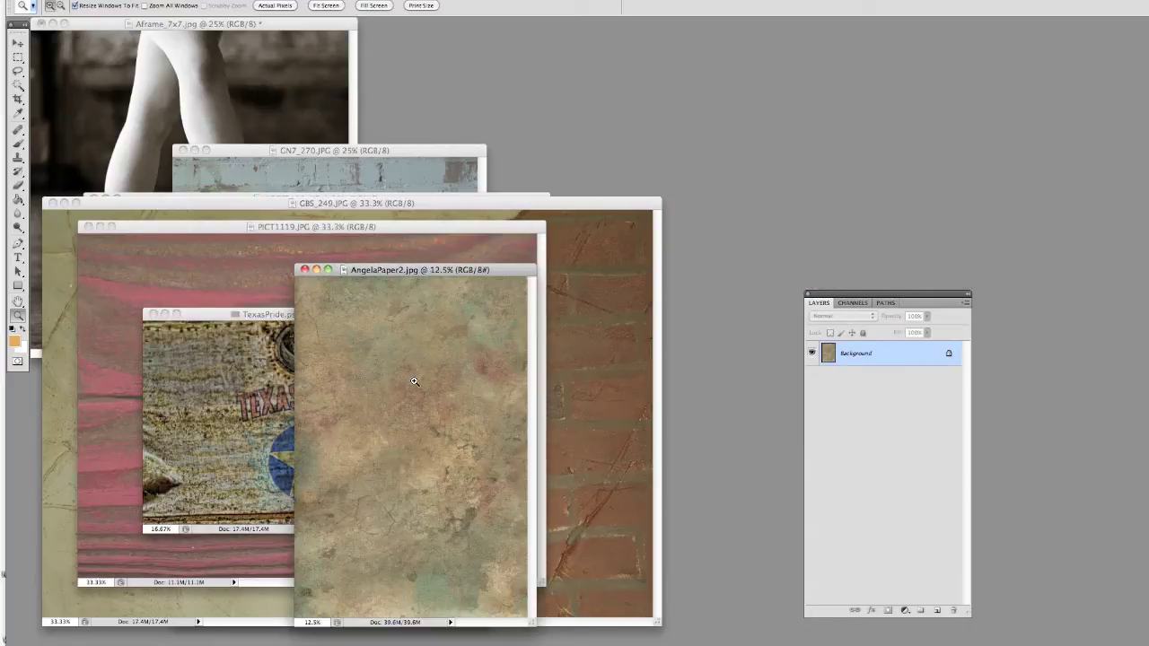
{"action": "left_click_drag", "start_coordinate": [492, 218], "coordinate": [535, 110]}
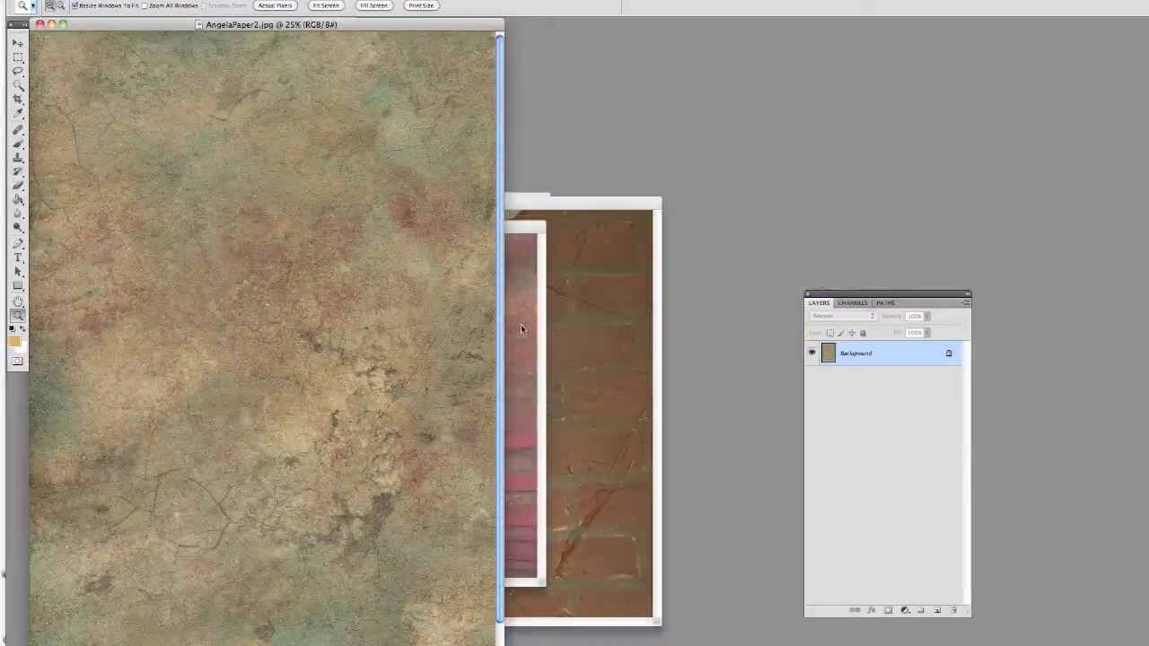
Zoom the paper texture back out to 16.7%, move it right, and bring Aframe_7x7.jpg forward
{"action": "left_click_drag", "start_coordinate": [342, 29], "coordinate": [686, 10]}
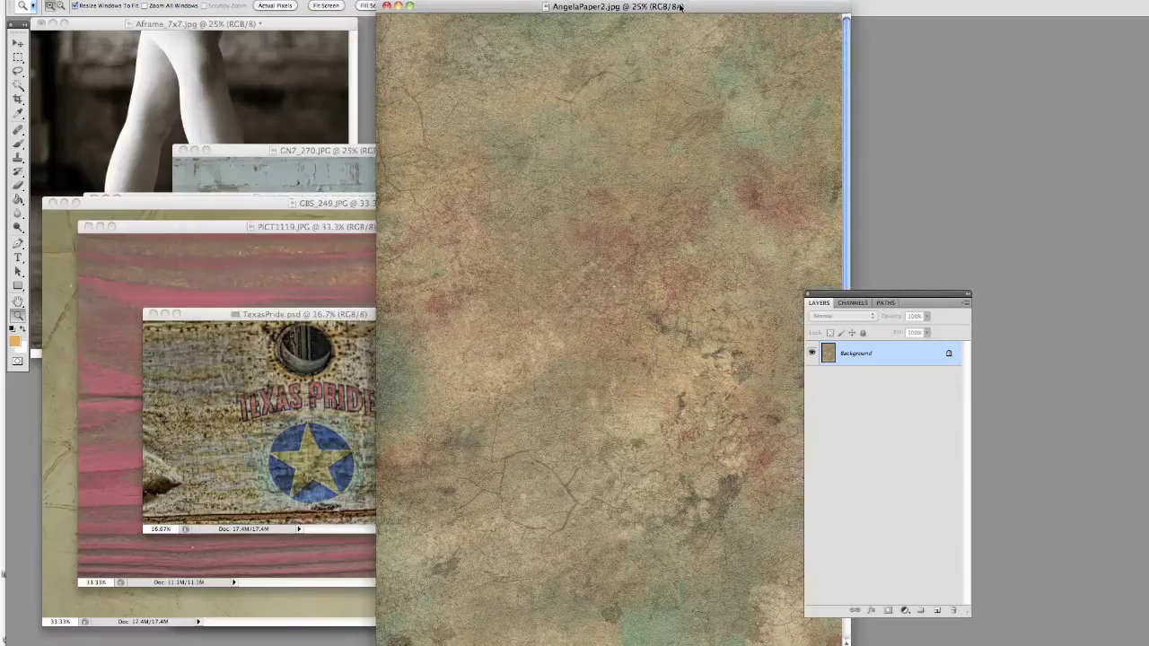
{"action": "left_click", "coordinate": [656, 271], "text": "alt"}
{"action": "left_click_drag", "start_coordinate": [538, 22], "coordinate": [629, 24]}
{"action": "left_click", "coordinate": [309, 37]}
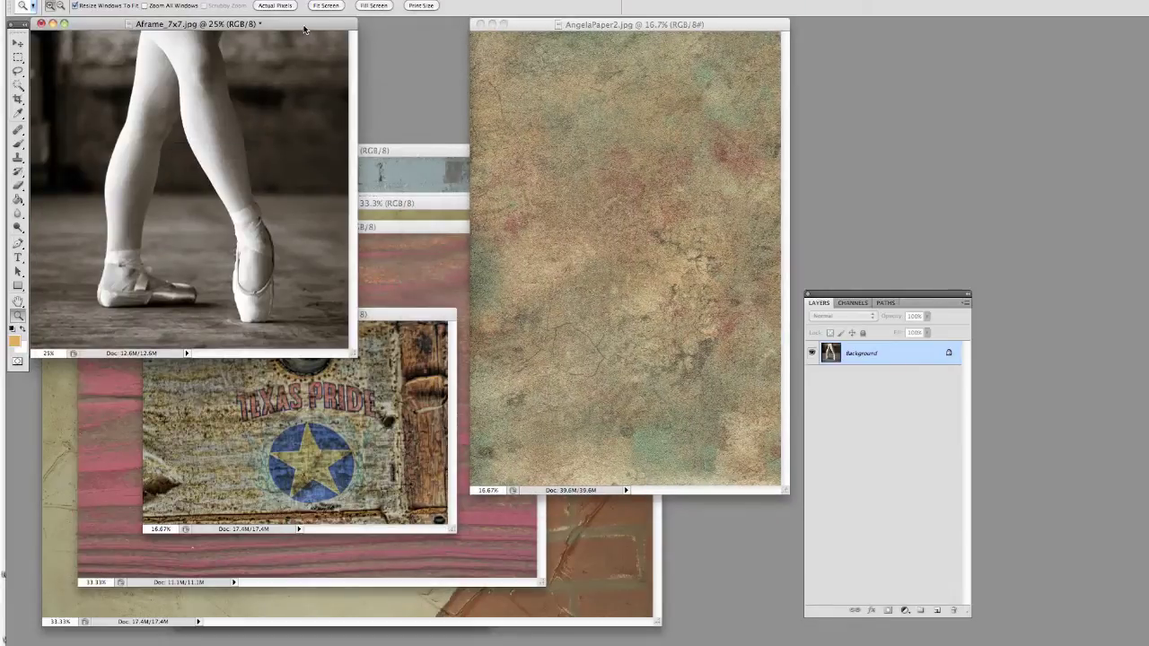
Zoom the Aframe_7x7.jpg ballet photo to 50% and reposition its window
{"action": "left_click_drag", "start_coordinate": [305, 27], "coordinate": [377, 79]}
{"action": "left_click", "coordinate": [347, 207]}
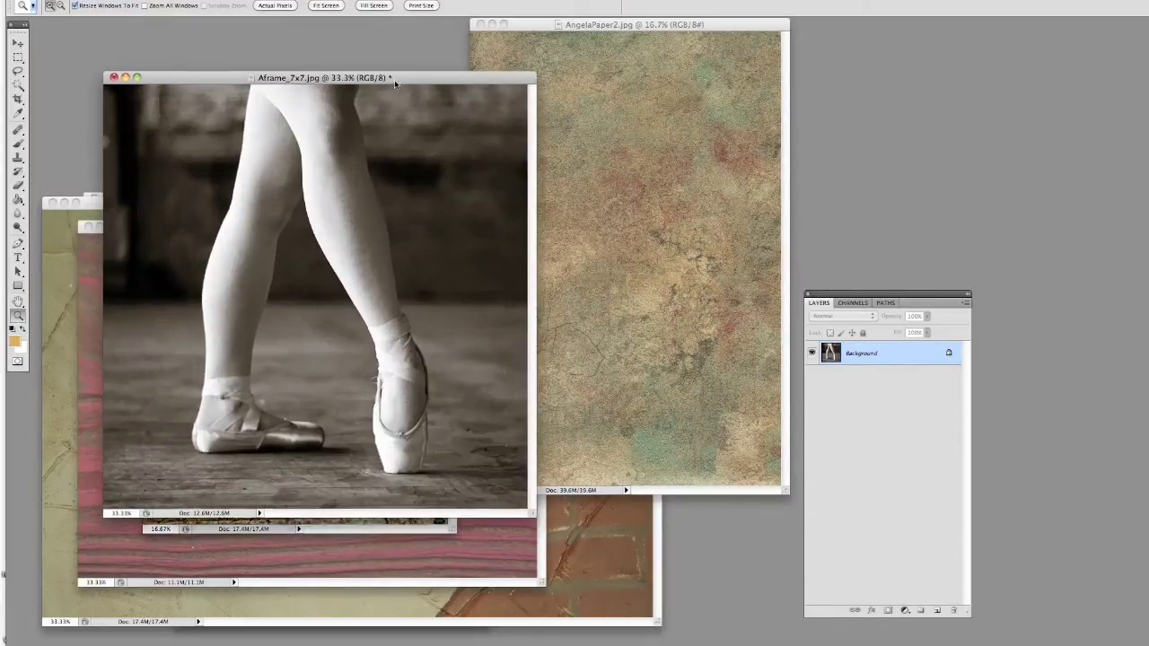
{"action": "left_click", "coordinate": [383, 119]}
{"action": "left_click_drag", "start_coordinate": [469, 35], "coordinate": [400, 28]}
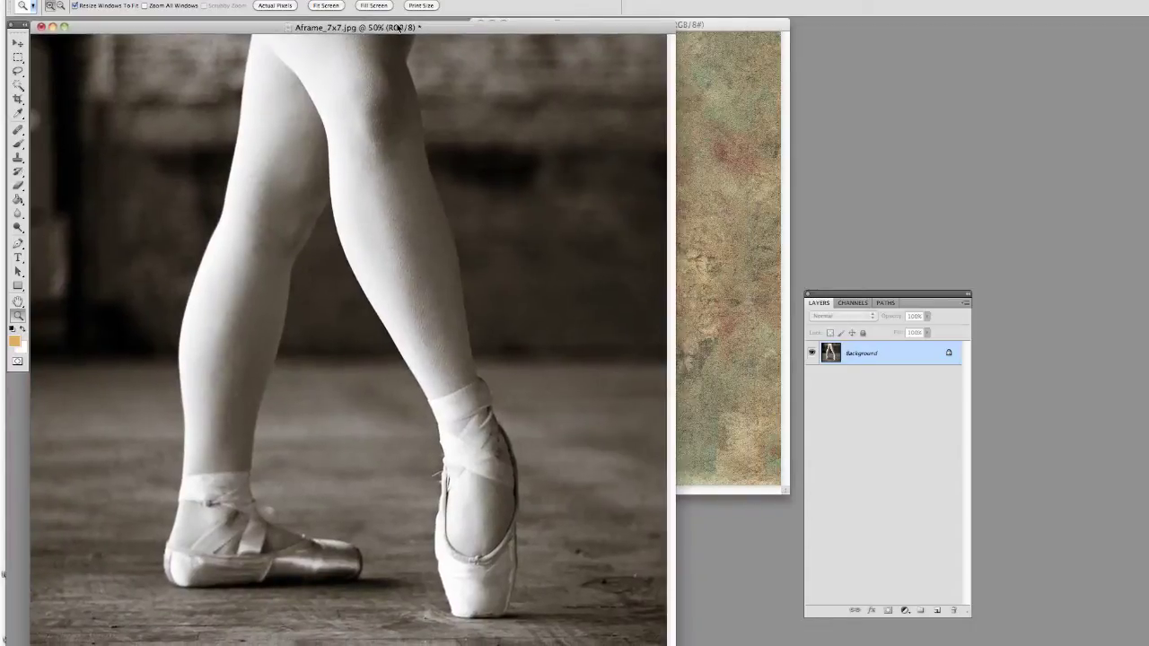
With the Move tool, drag the AngelaPaper2 texture into Aframe_7x7.jpg as Layer 1
{"action": "left_click", "coordinate": [719, 26]}
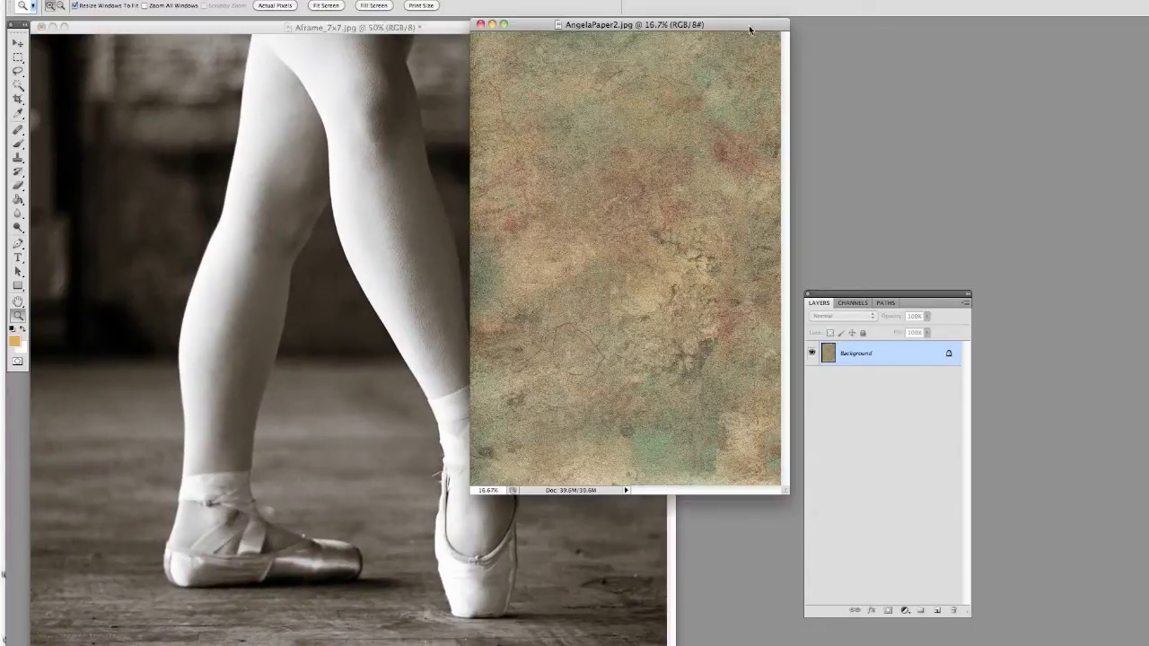
{"action": "left_click_drag", "start_coordinate": [716, 25], "coordinate": [906, 15]}
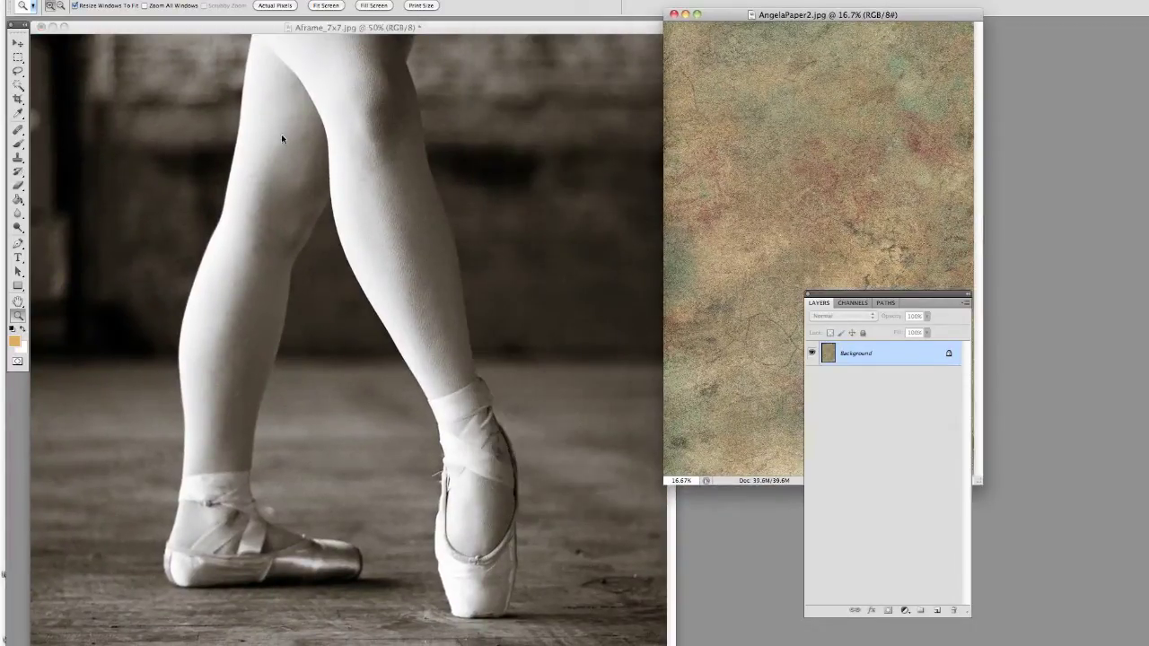
{"action": "left_click", "coordinate": [18, 43]}
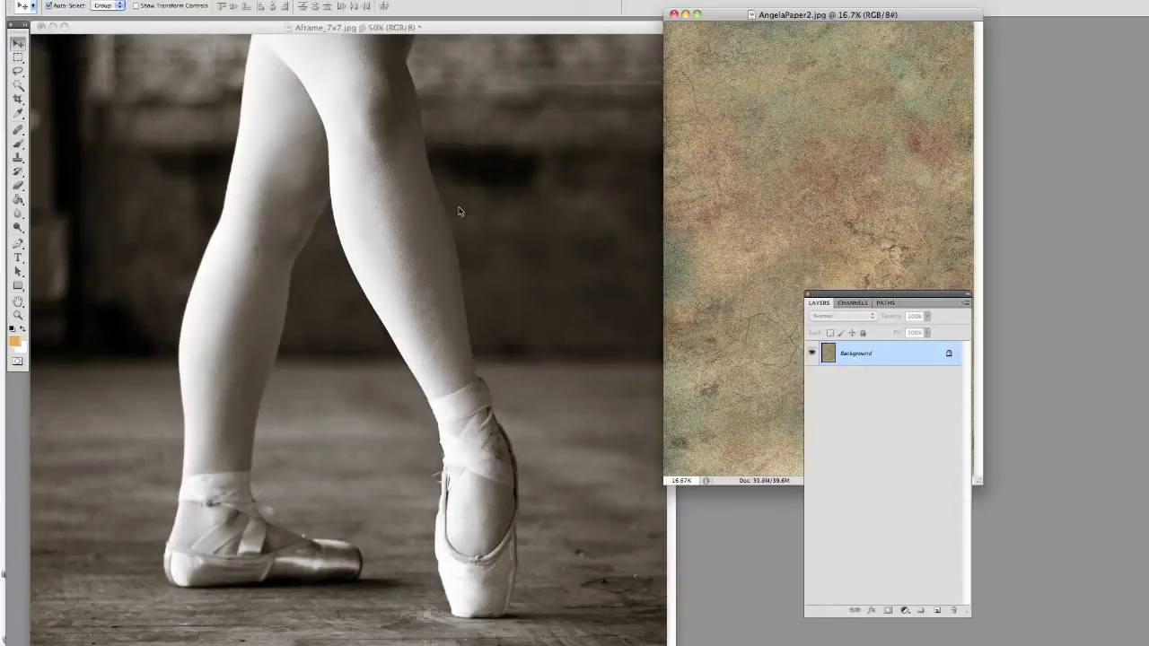
{"action": "left_click", "coordinate": [312, 261]}
{"action": "left_click_drag", "start_coordinate": [312, 261], "coordinate": [309, 284]}
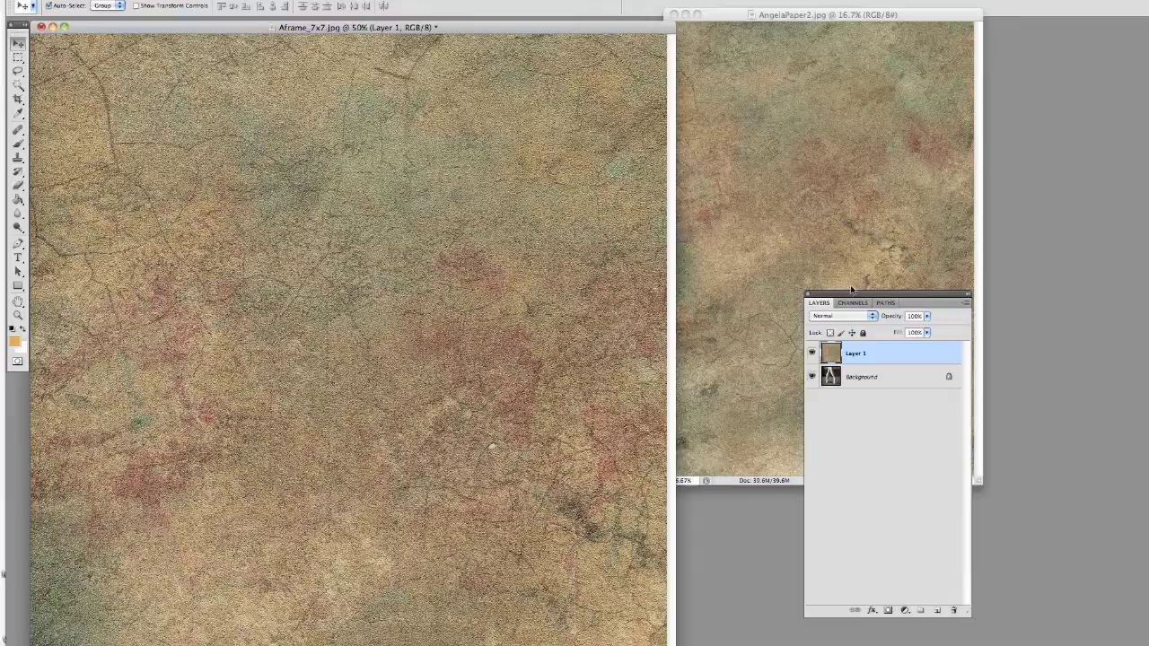
{"action": "left_click_drag", "start_coordinate": [852, 289], "coordinate": [825, 278]}
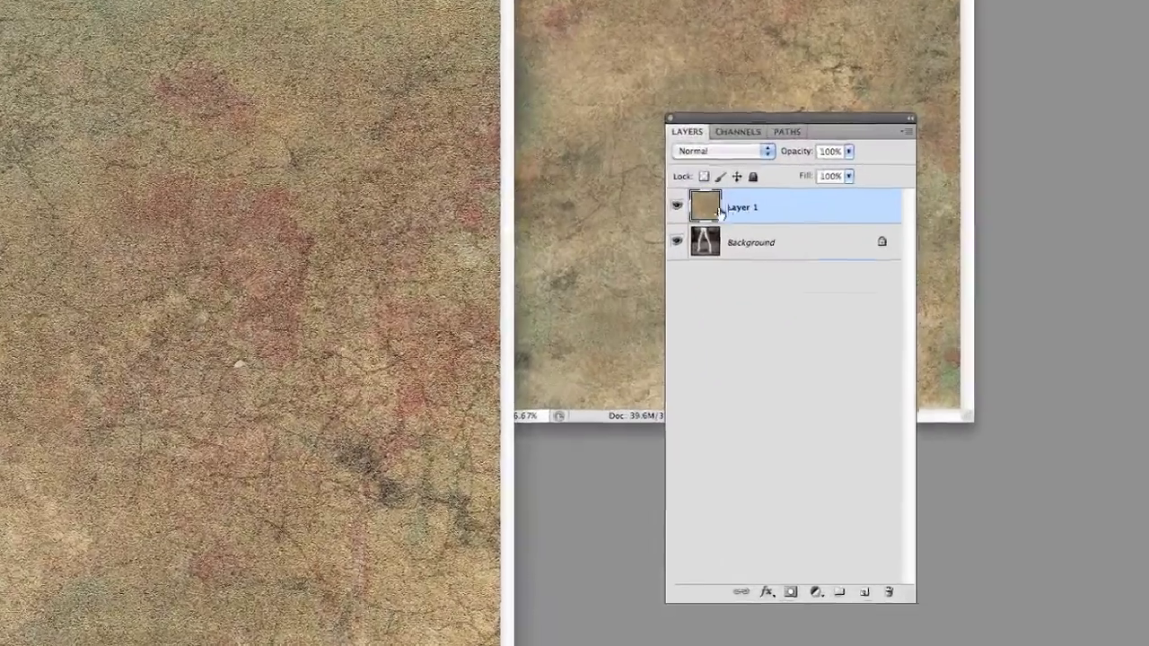
{"action": "left_click", "coordinate": [743, 149]}
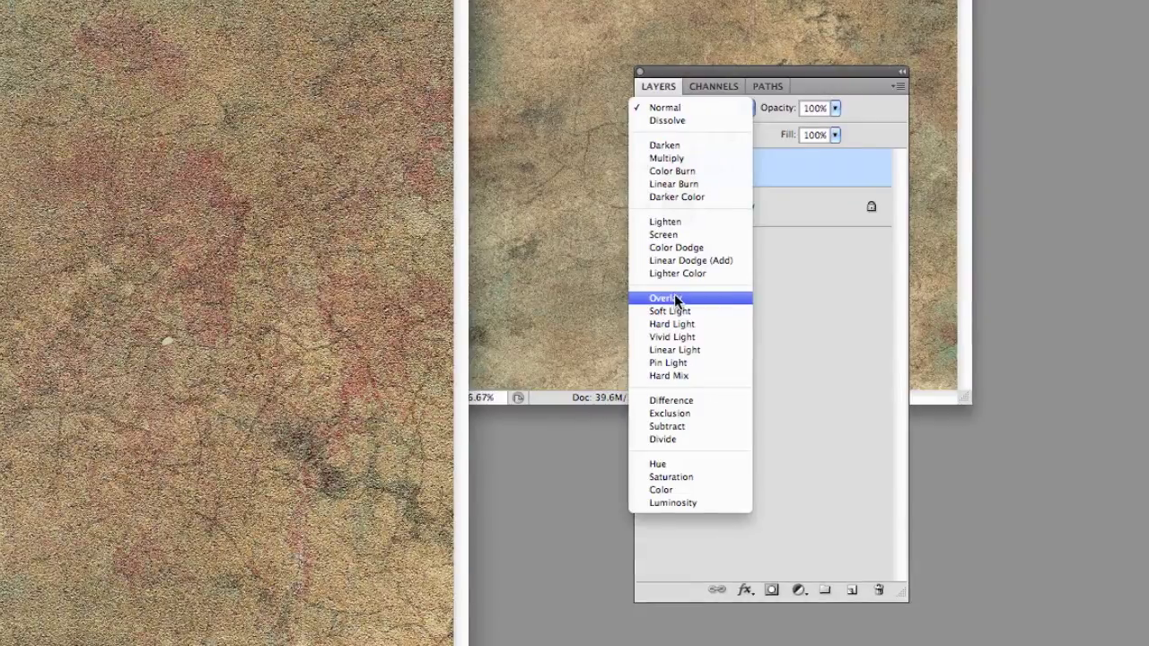
Set Layer 1 to Soft Light after trying Overlay, and raise its opacity to 91%
{"action": "left_click", "coordinate": [675, 298]}
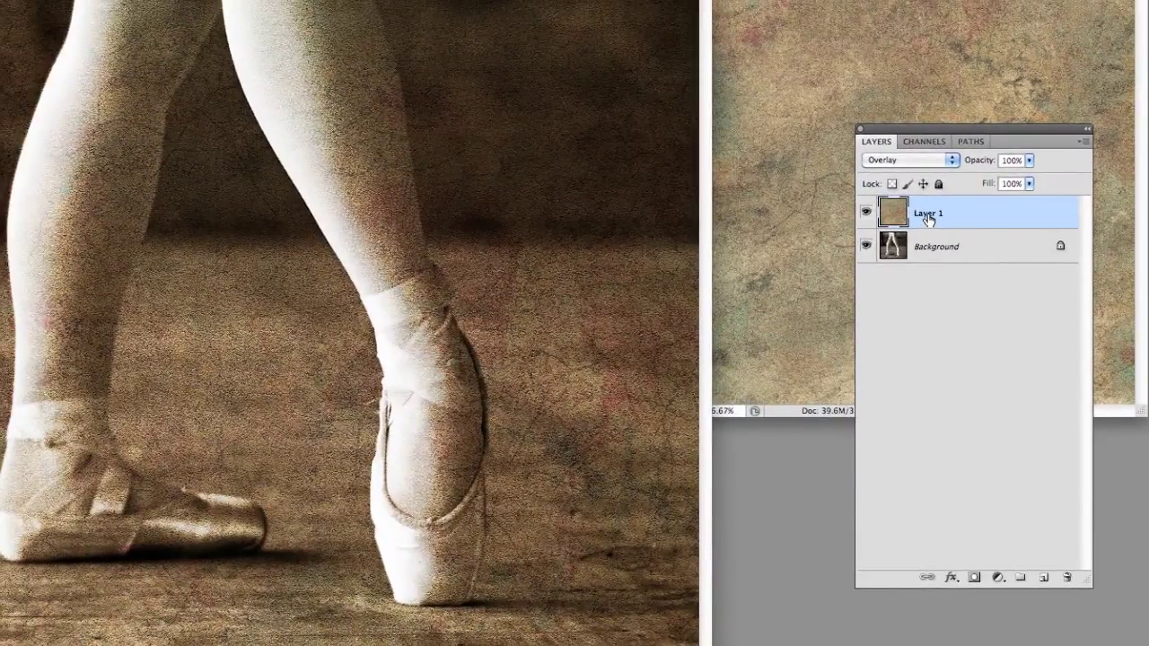
{"action": "left_click", "coordinate": [929, 160]}
{"action": "left_click", "coordinate": [914, 171]}
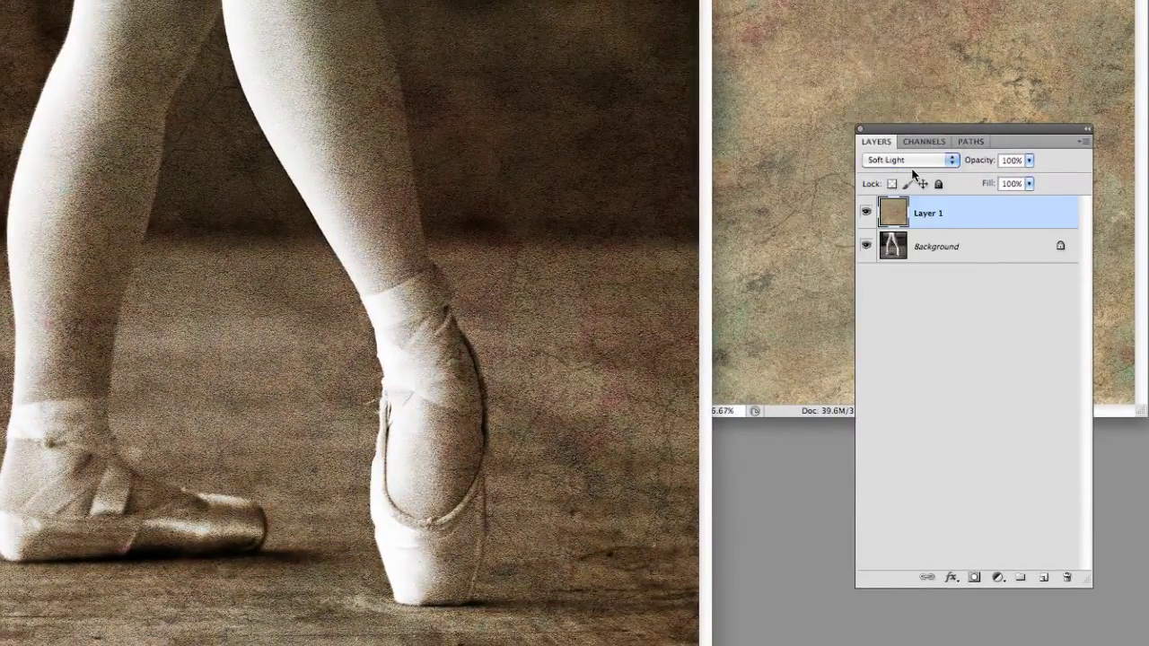
{"action": "left_click", "coordinate": [1029, 161]}
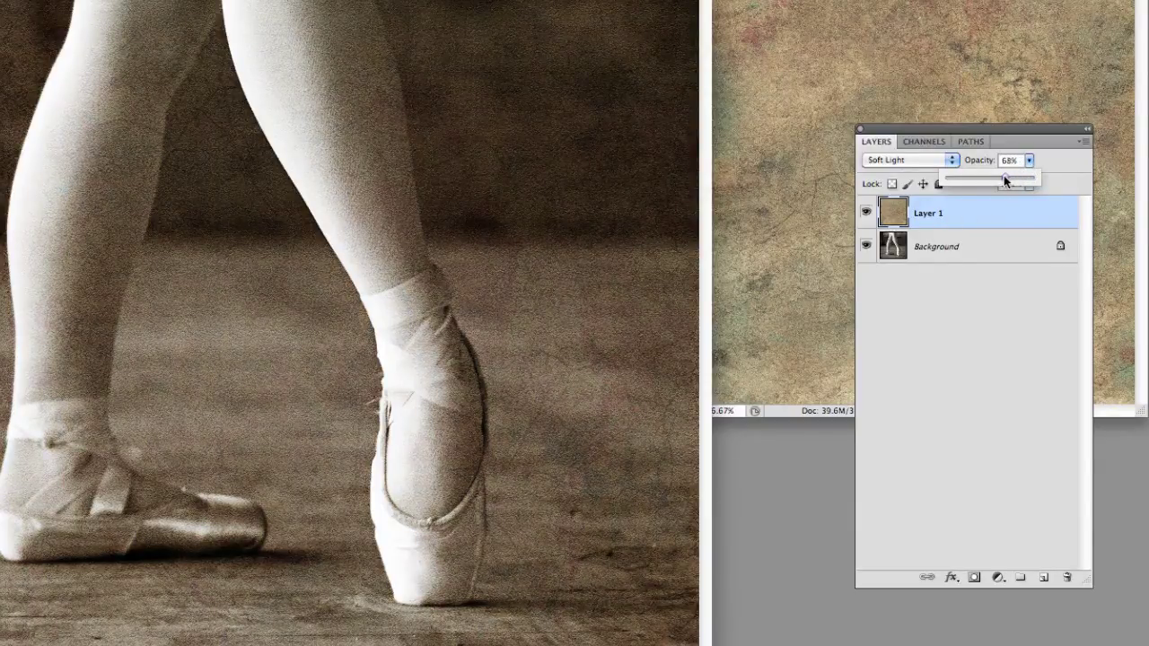
{"action": "left_click_drag", "start_coordinate": [1004, 175], "coordinate": [1024, 176]}
{"action": "key", "text": "Return"}
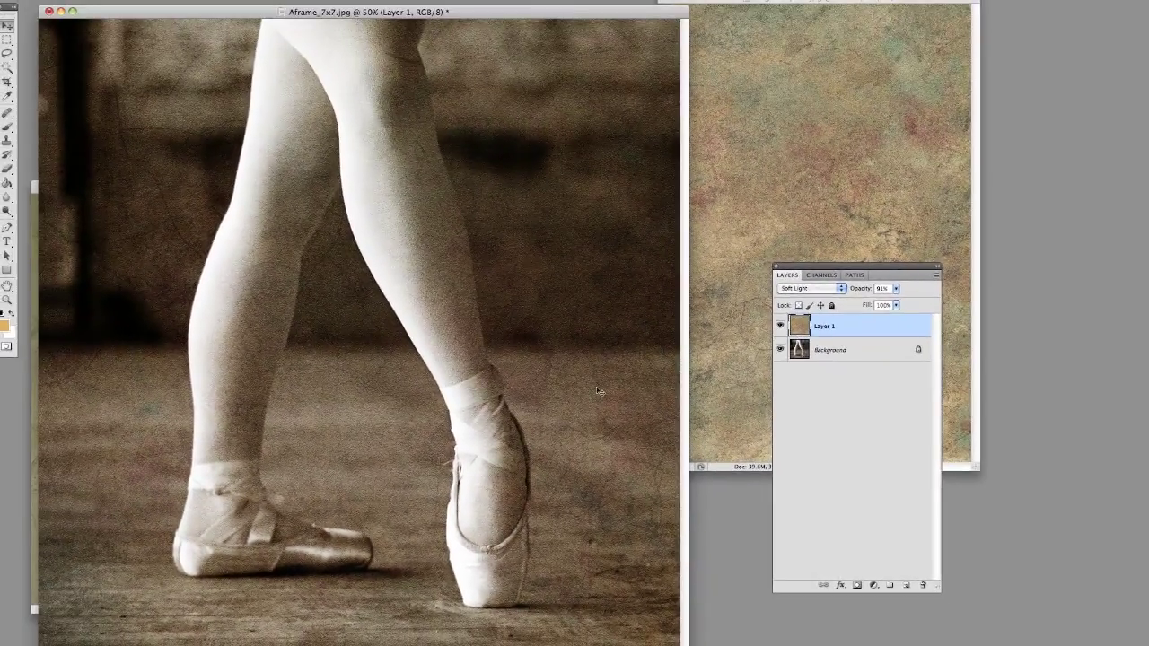
Compare Layer 1 hidden and shown, lower its opacity to 70%, and move the photo aside
{"action": "left_click", "coordinate": [781, 327]}
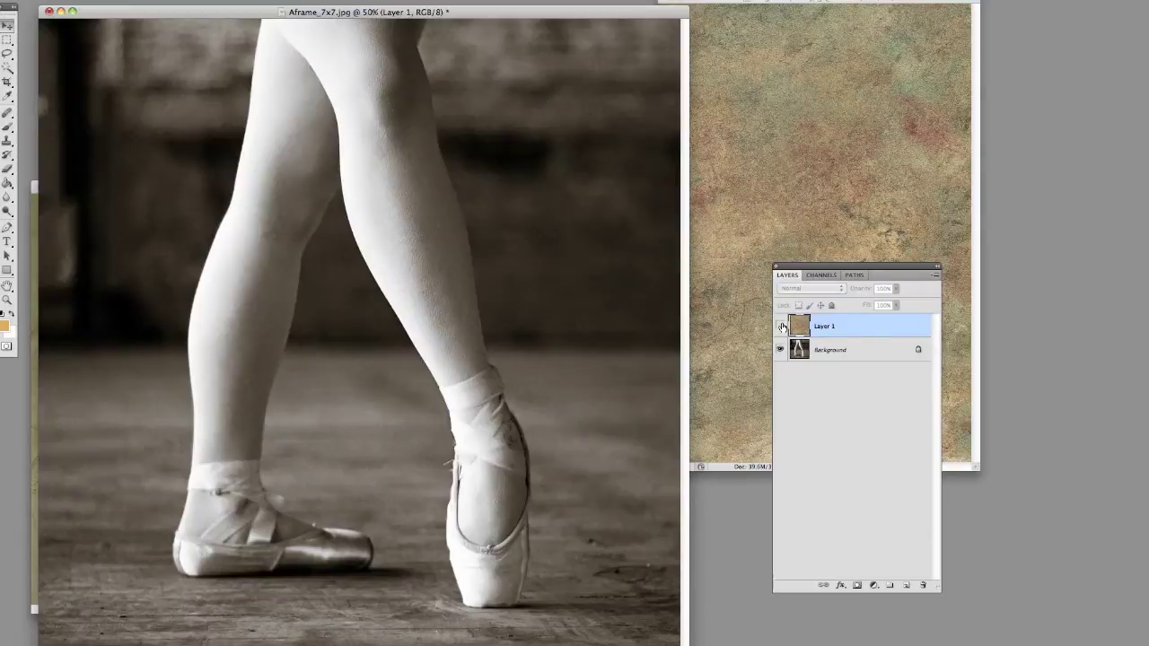
{"action": "left_click", "coordinate": [780, 327]}
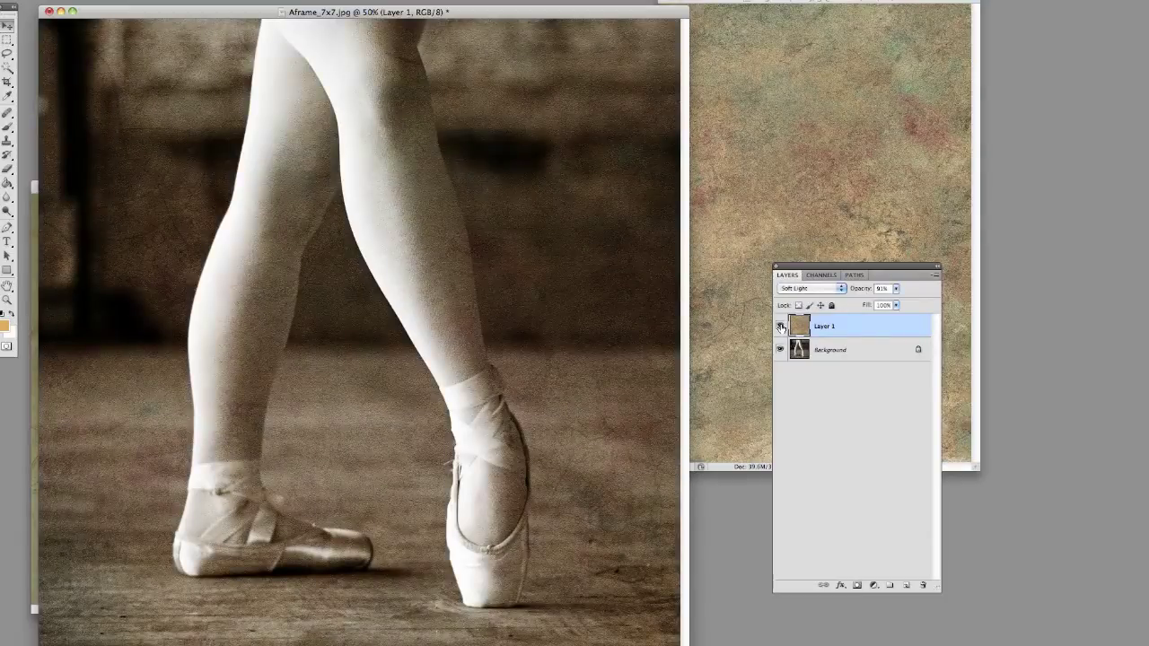
{"action": "left_click", "coordinate": [896, 288]}
{"action": "left_click_drag", "start_coordinate": [900, 304], "coordinate": [886, 303]}
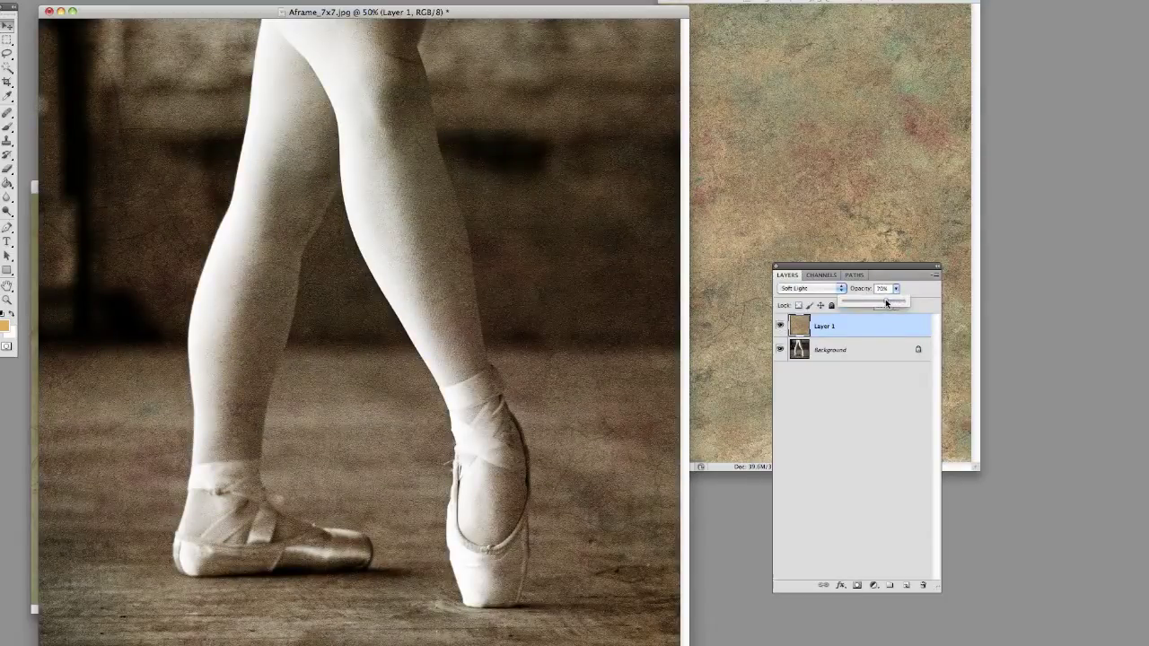
{"action": "left_click", "coordinate": [781, 326]}
{"action": "left_click", "coordinate": [781, 327]}
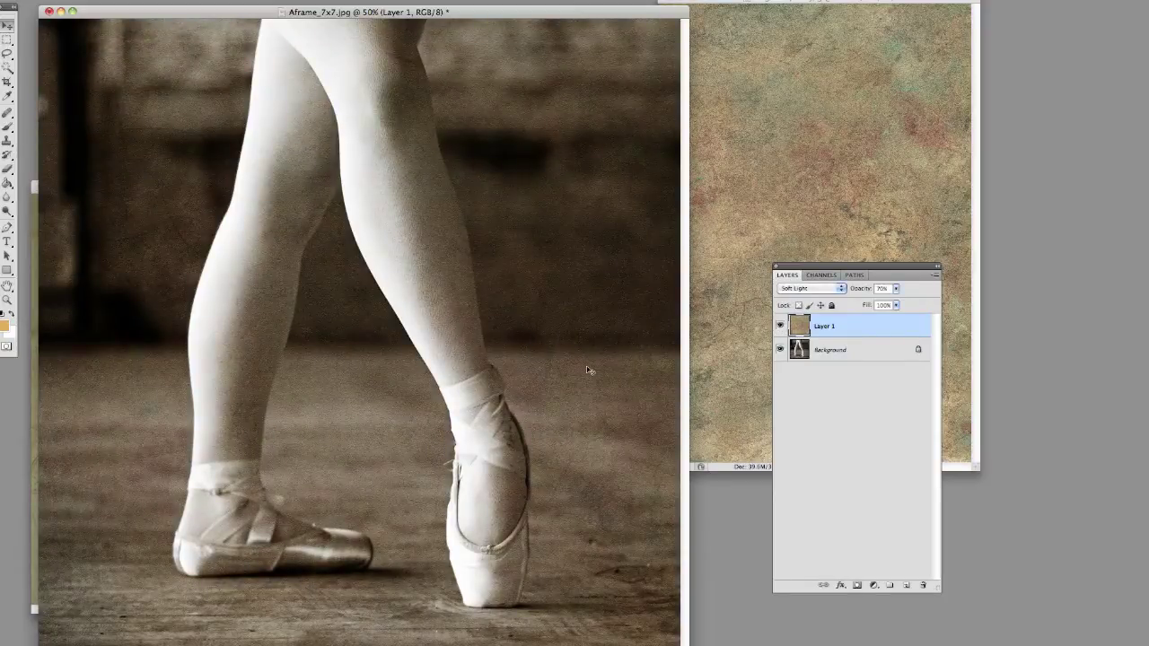
{"action": "left_click_drag", "start_coordinate": [430, 15], "coordinate": [555, 403]}
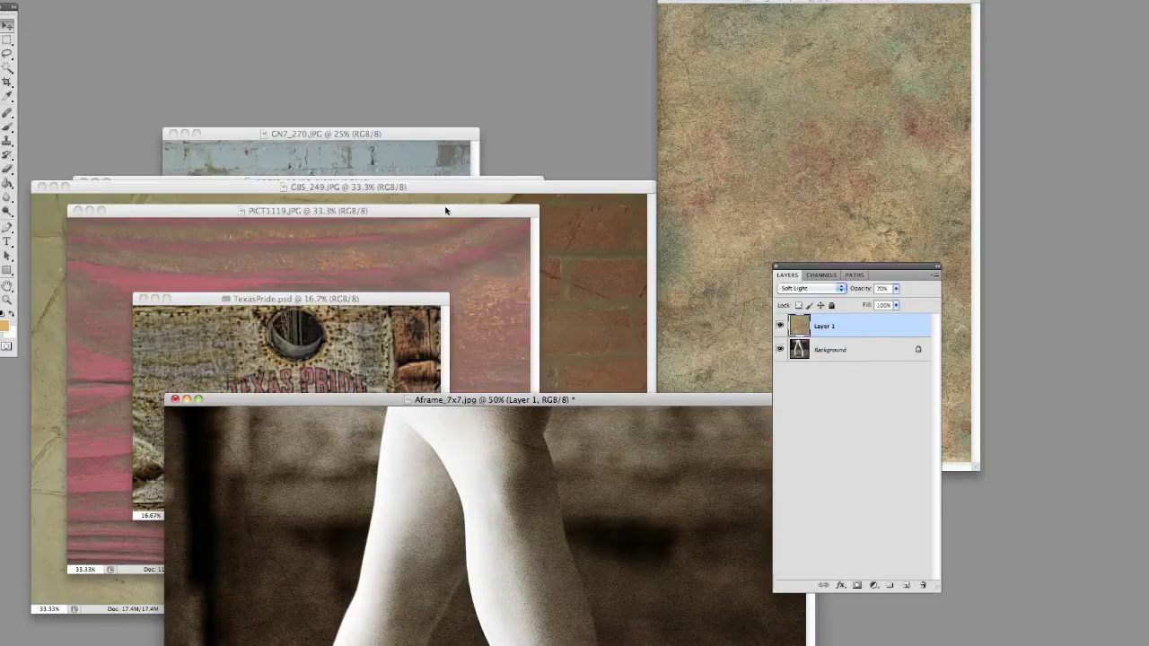
Marquee-select a plaster-only patch of CBS_249.JPG and drag it into Aframe_7x7.jpg as Layer 2
{"action": "left_click_drag", "start_coordinate": [437, 191], "coordinate": [519, 35]}
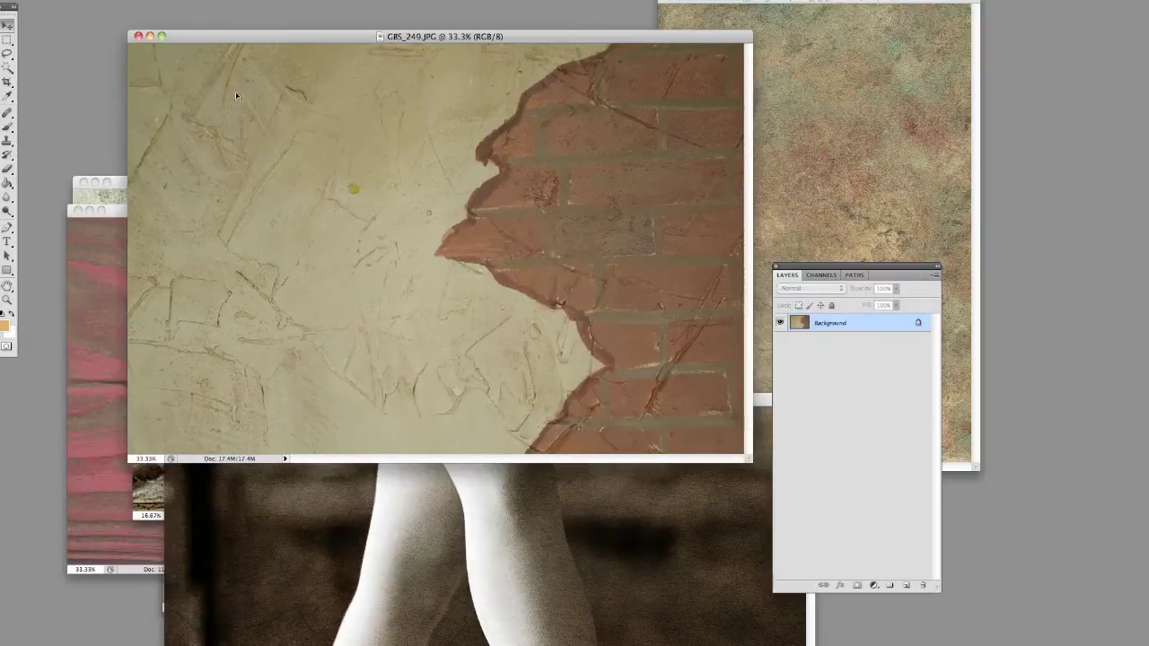
{"action": "left_click", "coordinate": [7, 41]}
{"action": "left_click_drag", "start_coordinate": [427, 423], "coordinate": [432, 423]}
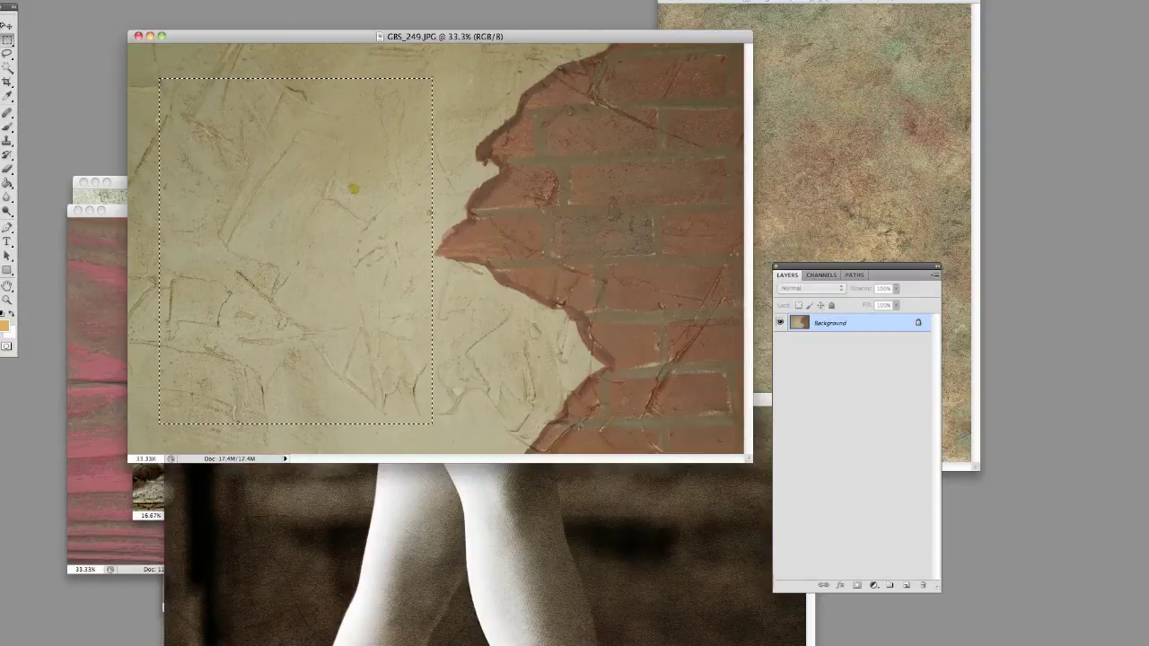
{"action": "left_click", "coordinate": [6, 27]}
{"action": "left_click_drag", "start_coordinate": [315, 257], "coordinate": [483, 524]}
Position the Layer 2 plaster patch over the photo and scale it to cover the canvas
{"action": "left_click_drag", "start_coordinate": [502, 411], "coordinate": [345, 34]}
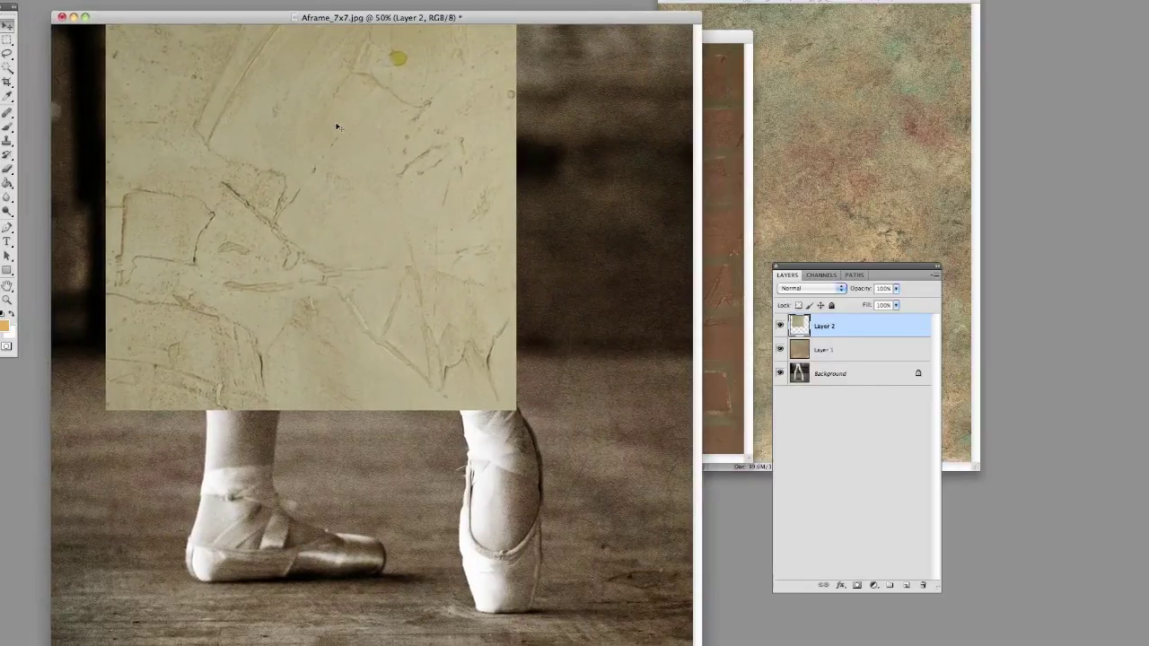
{"action": "left_click_drag", "start_coordinate": [335, 123], "coordinate": [289, 241]}
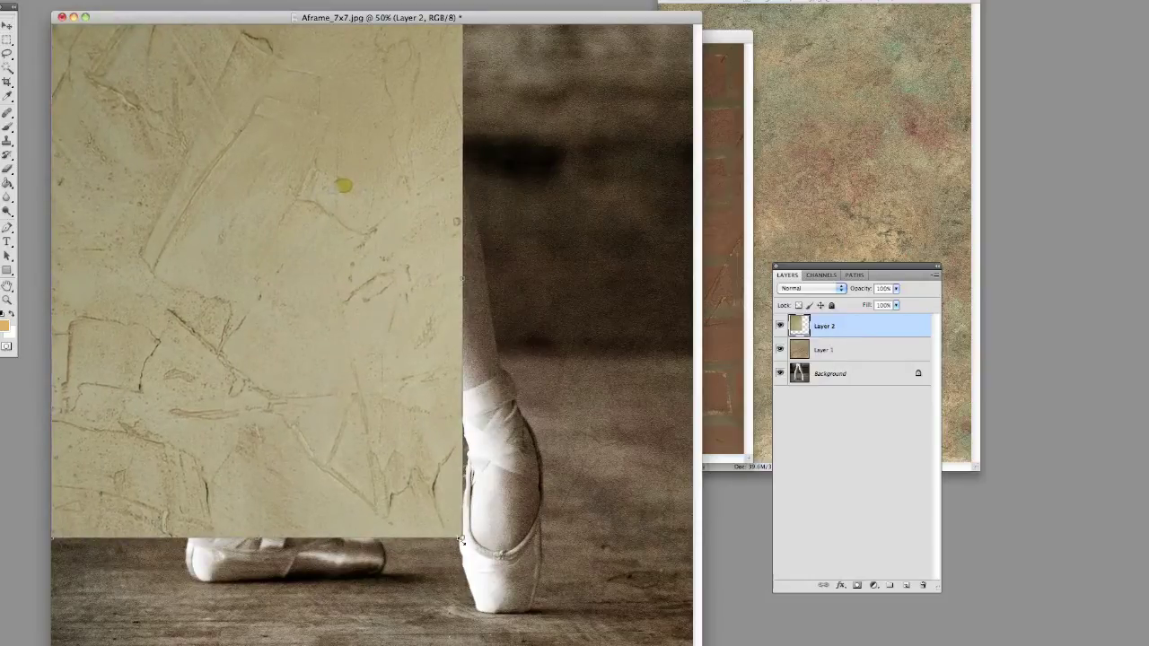
{"action": "left_click_drag", "start_coordinate": [460, 540], "coordinate": [550, 571]}
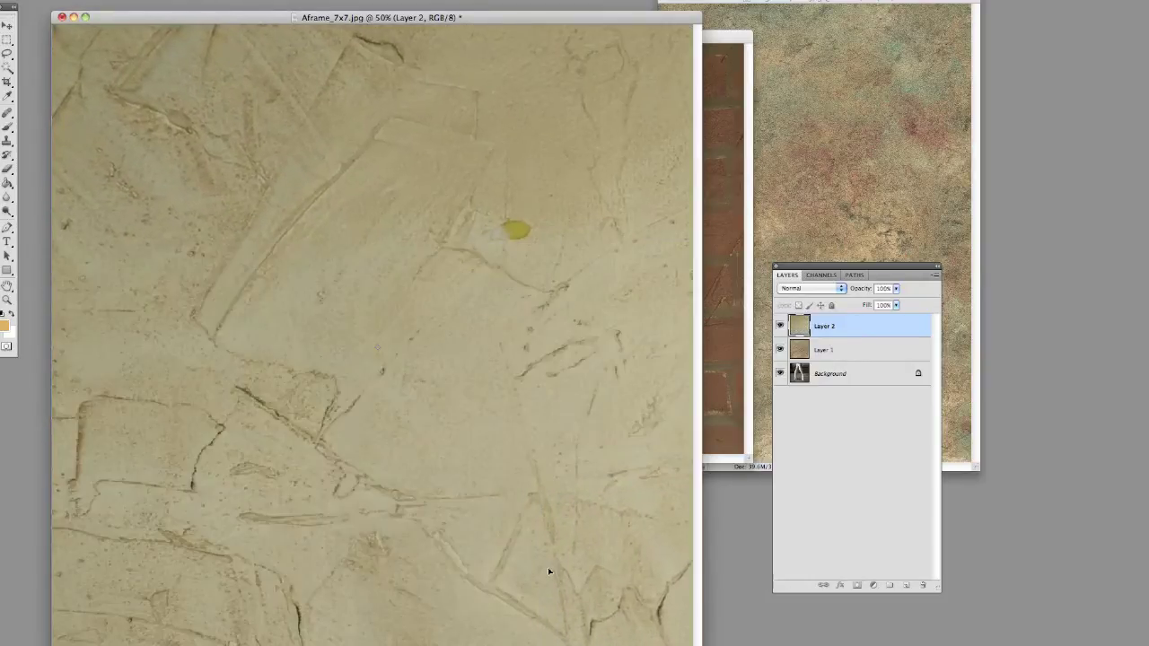
Commit the plaster resize and set Layer 2 to Soft Light at 51% opacity, comparing with layers hidden
{"action": "key", "text": "Return"}
{"action": "left_click", "coordinate": [819, 288]}
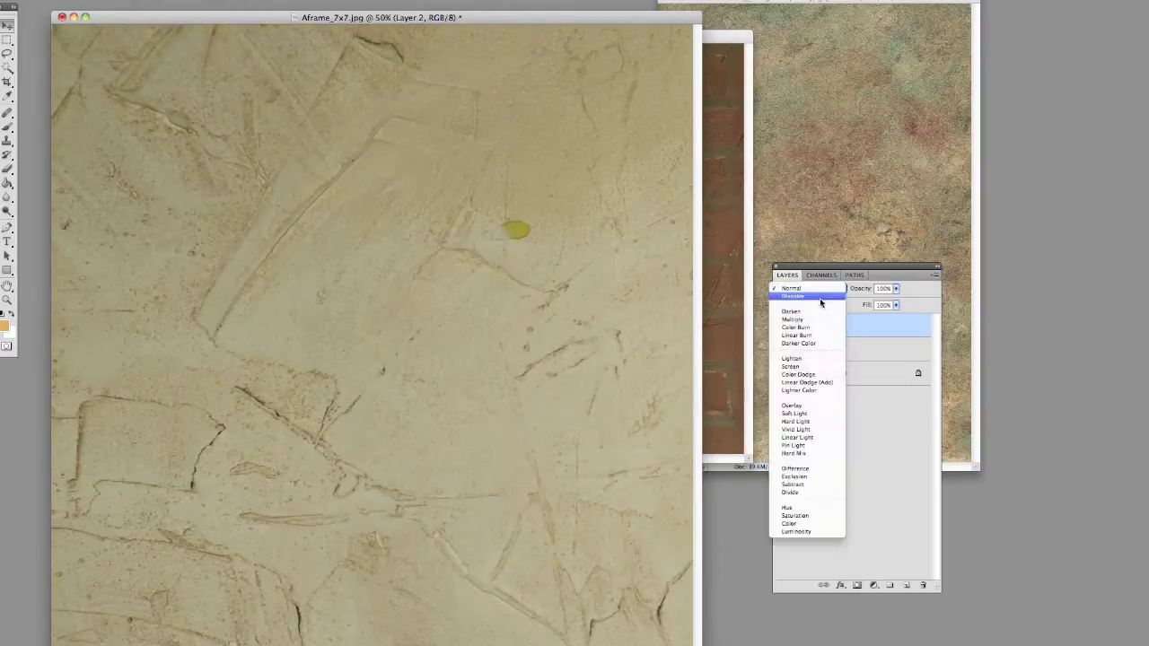
{"action": "left_click", "coordinate": [807, 414]}
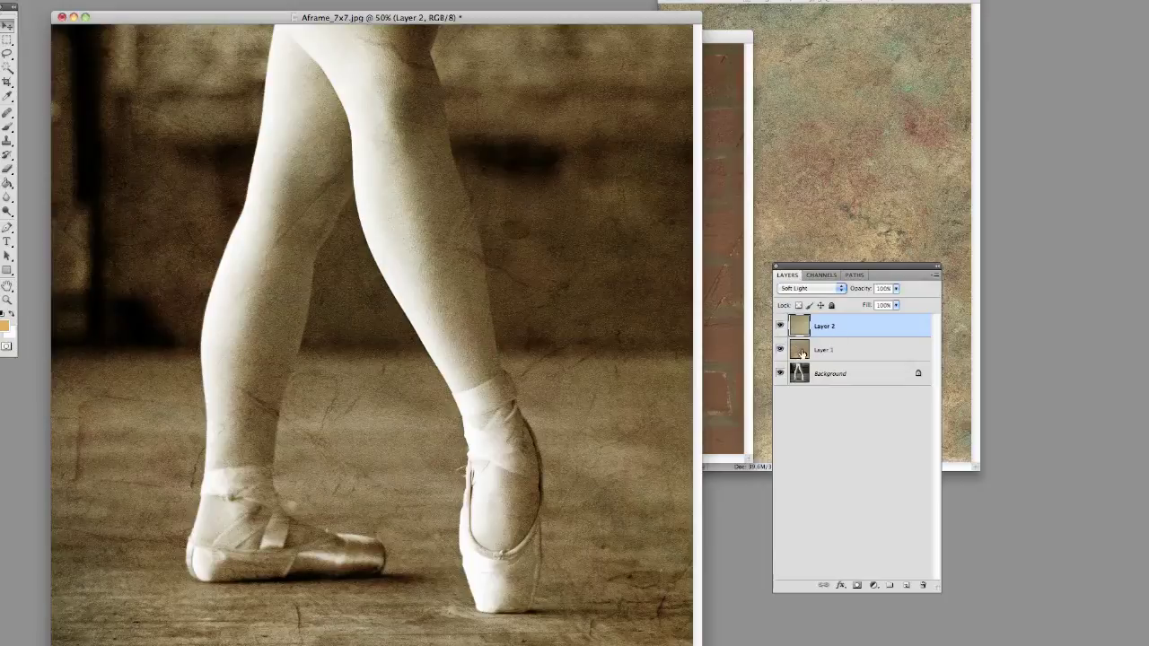
{"action": "left_click_drag", "start_coordinate": [895, 288], "coordinate": [870, 304]}
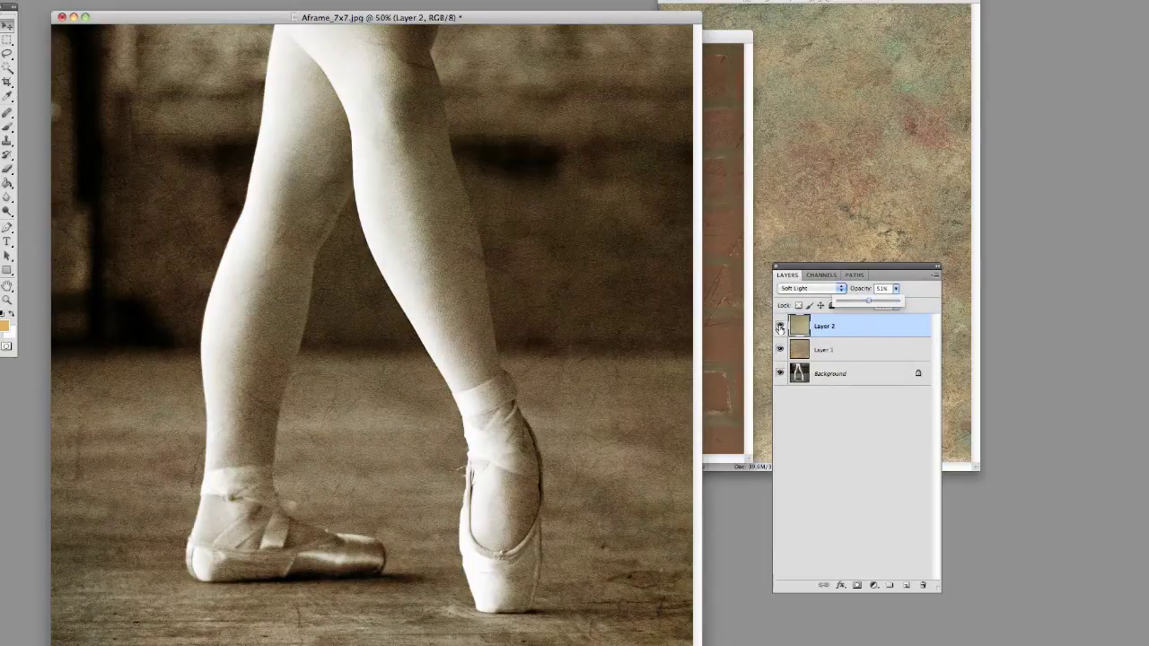
{"action": "mouse_move", "coordinate": [780, 327]}
{"action": "left_mouse_down"}
{"action": "mouse_move", "coordinate": [787, 356]}
{"action": "mouse_move", "coordinate": [781, 328]}
{"action": "left_mouse_up"}
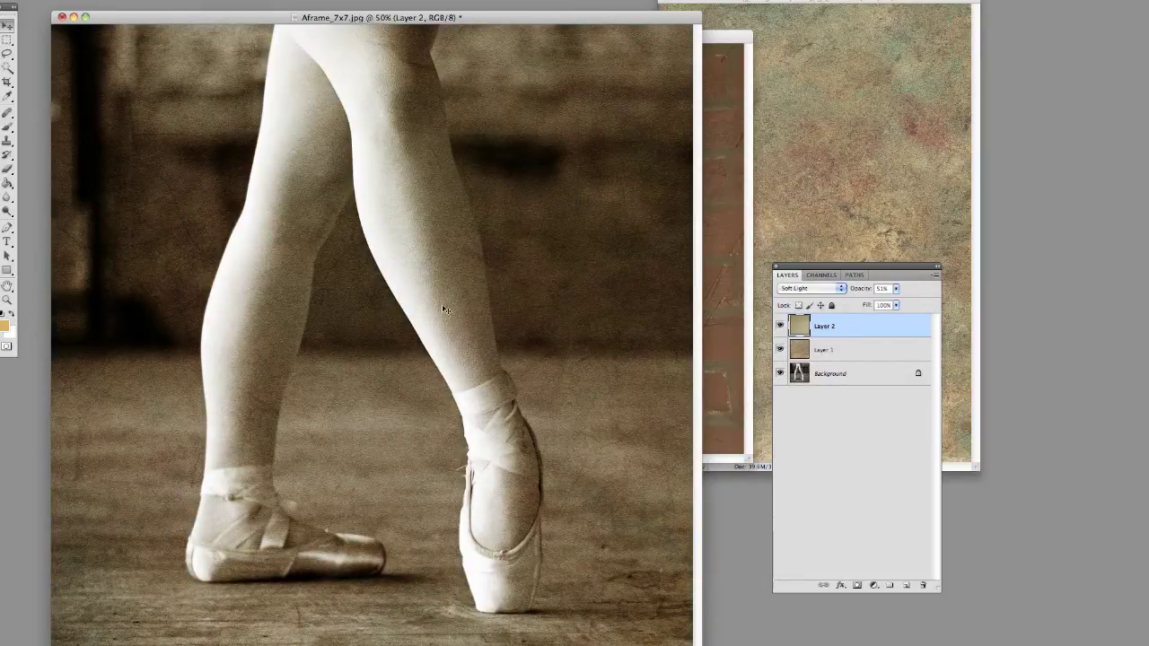
{"action": "left_click", "coordinate": [8, 299]}
Zoom the ballet photo to 33.3% and the wall photo to 16.7%, rearrange them, and deselect
{"action": "left_click", "coordinate": [196, 259], "text": "alt"}
{"action": "left_click_drag", "start_coordinate": [281, 20], "coordinate": [351, 287]}
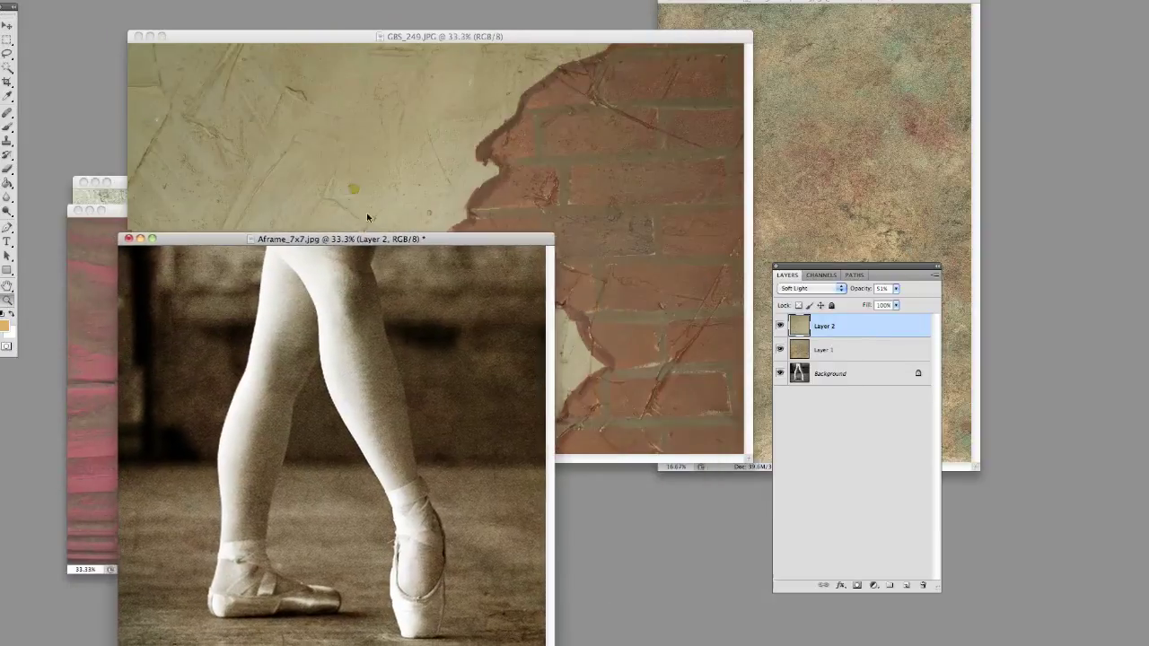
{"action": "left_click", "coordinate": [333, 129]}
{"action": "left_click", "coordinate": [353, 128], "text": "alt"}
{"action": "left_click", "coordinate": [341, 69], "text": "alt"}
{"action": "left_click_drag", "start_coordinate": [346, 38], "coordinate": [299, 15]}
{"action": "key", "text": "super+d"}
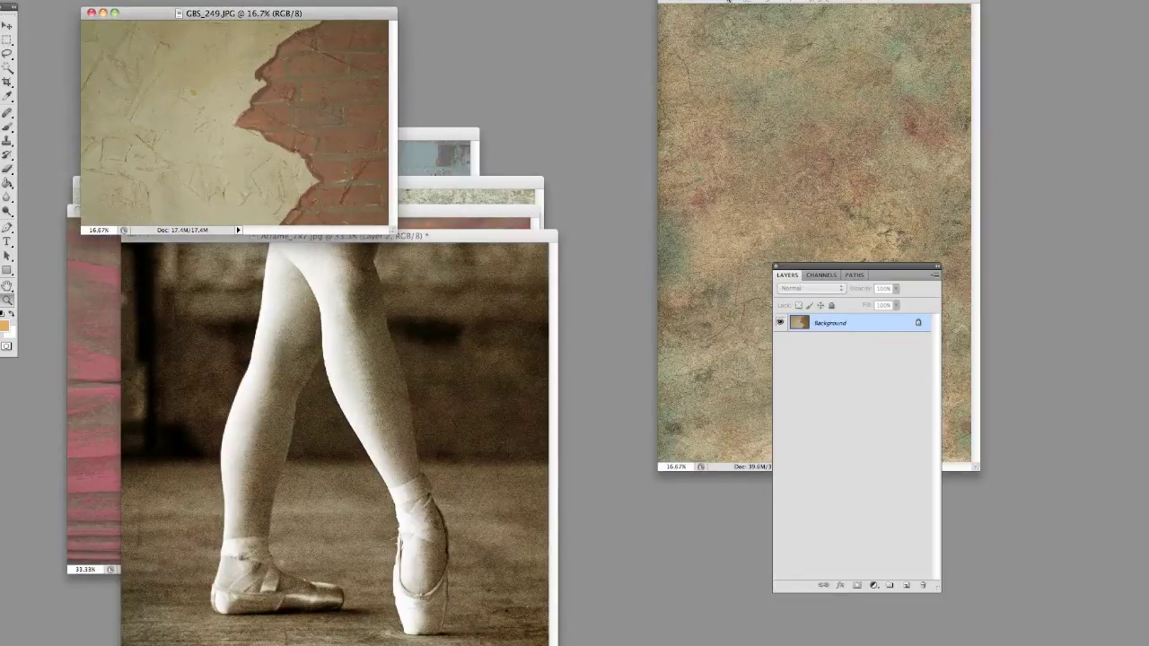
Shrink the paper texture to 8.33% and pink texture to 25%, then bring the ballet photo forward and up
{"action": "left_click", "coordinate": [710, 2]}
{"action": "left_click_drag", "start_coordinate": [718, 3], "coordinate": [572, 3]}
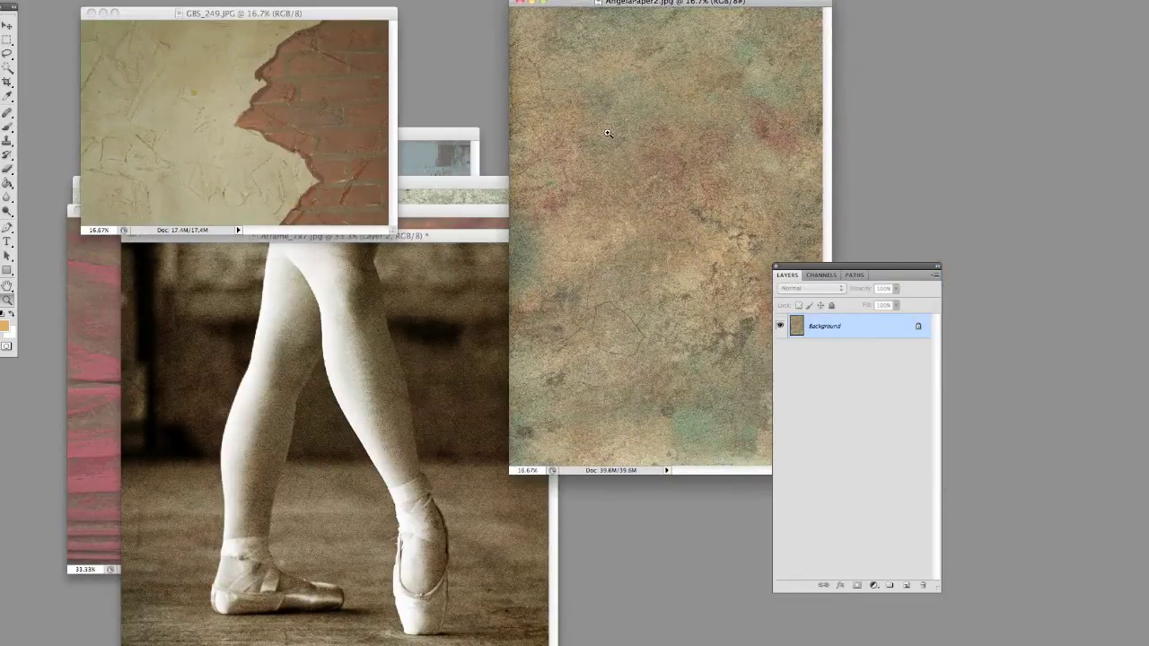
{"action": "left_click", "coordinate": [553, 157], "text": "alt"}
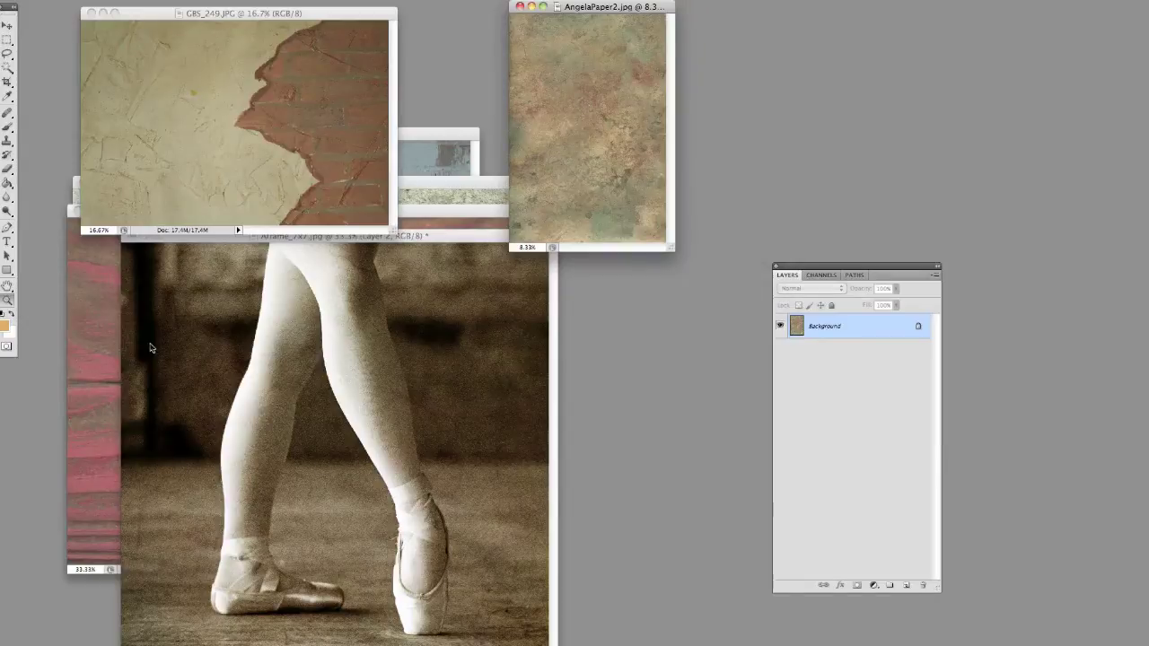
{"action": "left_click", "coordinate": [103, 346]}
{"action": "left_click", "coordinate": [103, 346], "text": "alt"}
{"action": "left_click_drag", "start_coordinate": [229, 211], "coordinate": [413, 2]}
{"action": "left_click", "coordinate": [215, 238]}
{"action": "left_click_drag", "start_coordinate": [214, 240], "coordinate": [234, 199]}
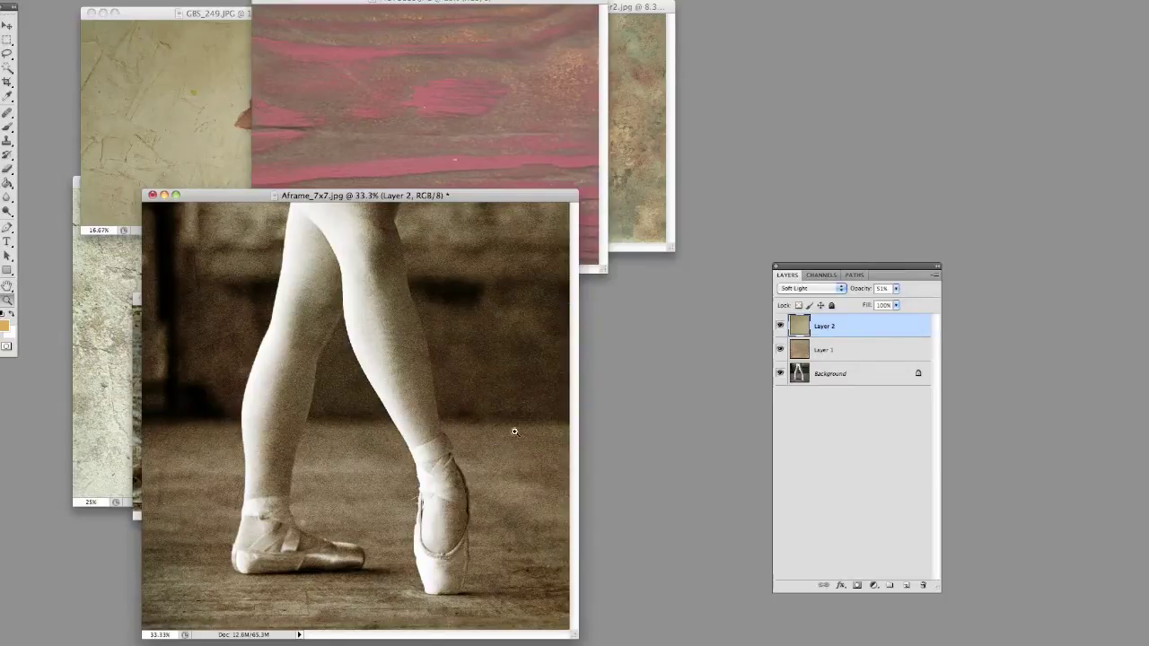
{"action": "left_click_drag", "start_coordinate": [468, 198], "coordinate": [473, 140]}
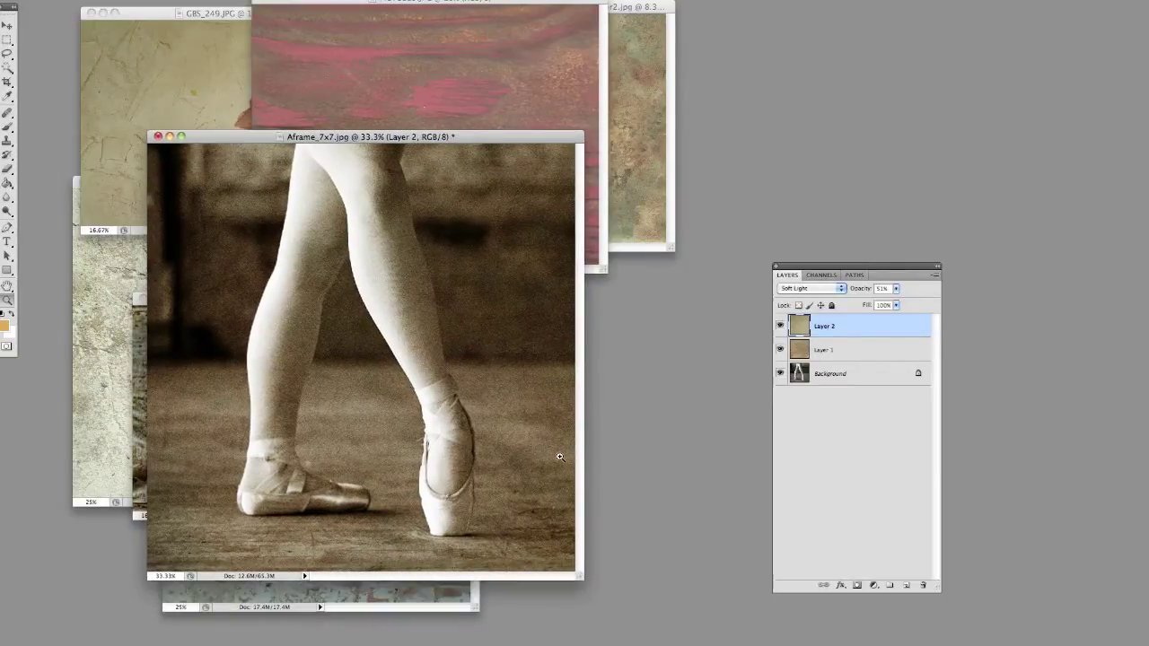